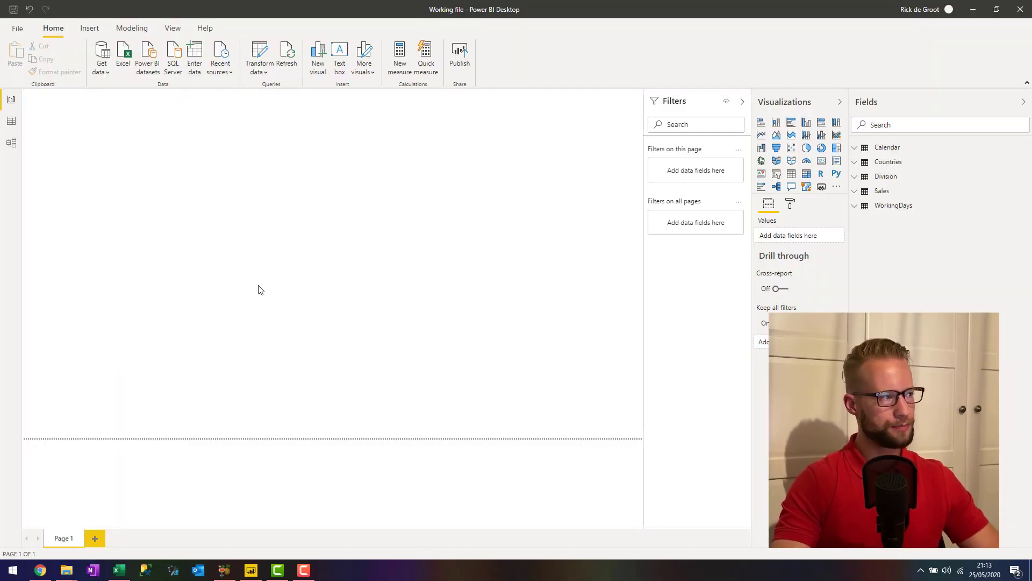
# Review the rows of the Sales and WorkingDays tables and the relationships between all tables in the model
pyautogui.click(12, 120)
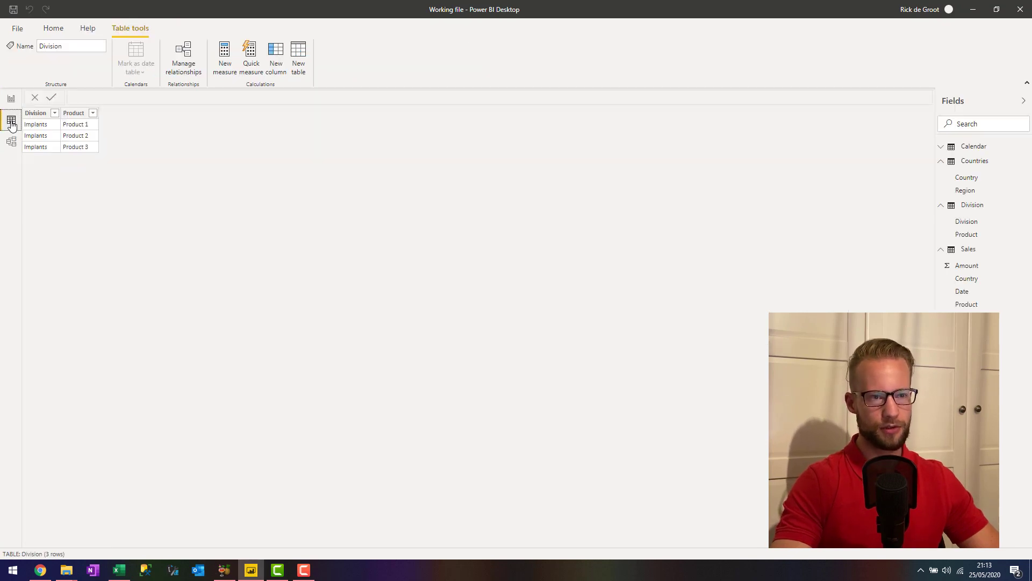
pyautogui.click(991, 162)
pyautogui.click(977, 176)
pyautogui.click(969, 190)
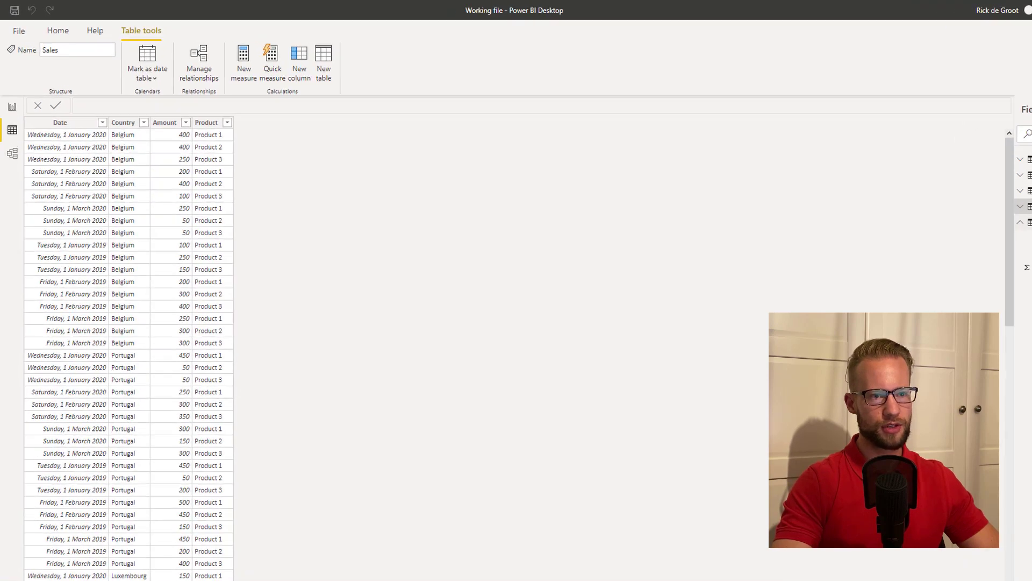
pyautogui.click(982, 205)
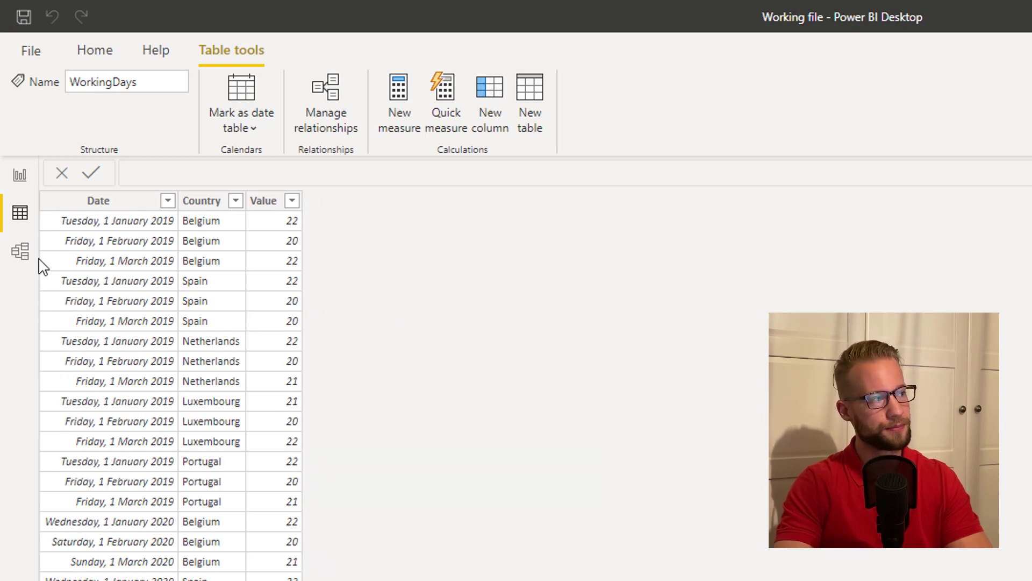
pyautogui.click(15, 248)
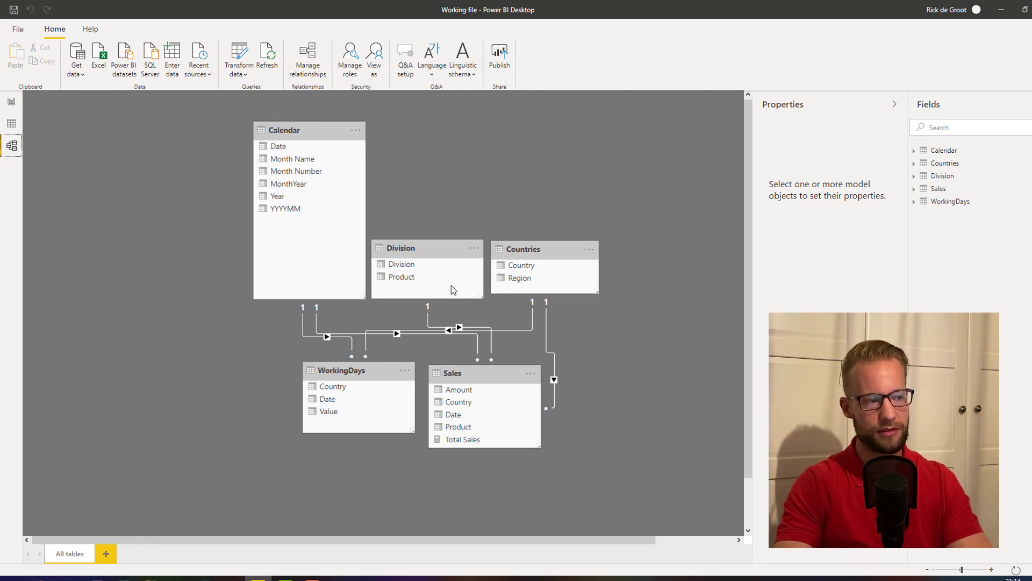
# Add a matrix visual to the report page, move it to the lower left of the canvas and enlarge it
pyautogui.click(11, 102)
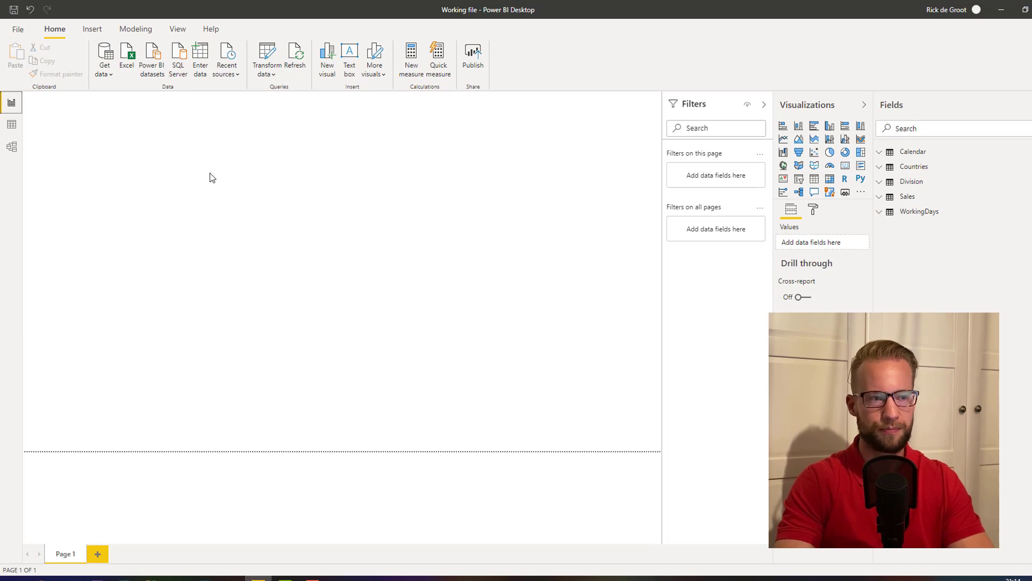
pyautogui.click(829, 179)
pyautogui.moveTo(137, 163); pyautogui.dragTo(133, 295)
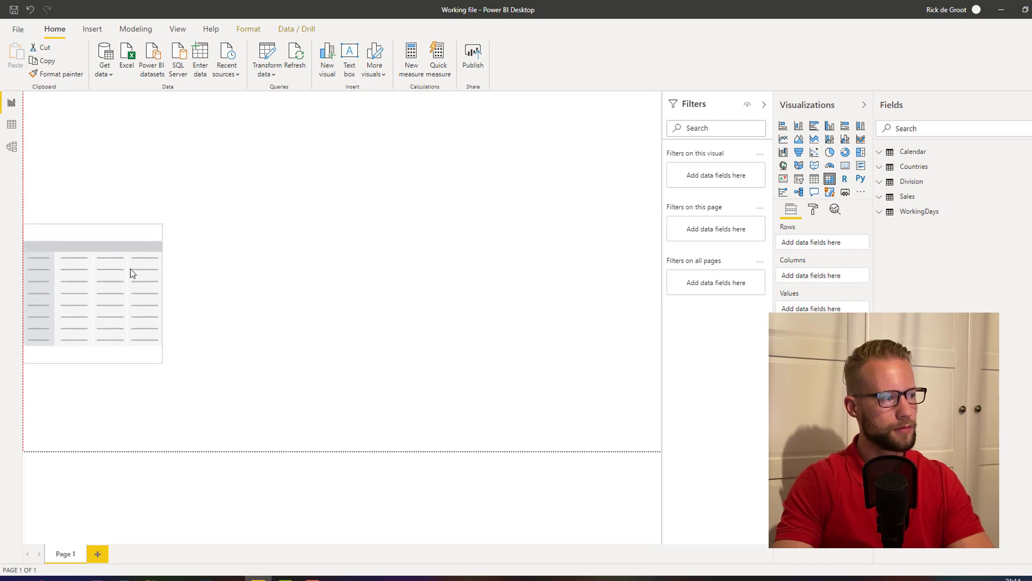
pyautogui.moveTo(165, 365); pyautogui.dragTo(341, 444)
# Put Calendar Month Name and Countries Country on the matrix rows, and expand every month to its countries
pyautogui.click(928, 152)
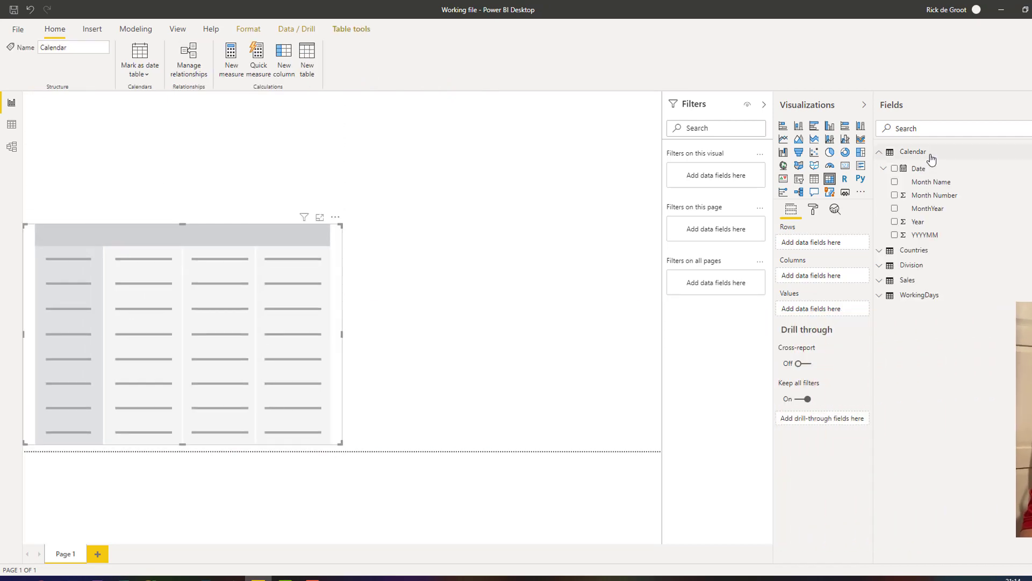
pyautogui.click(894, 183)
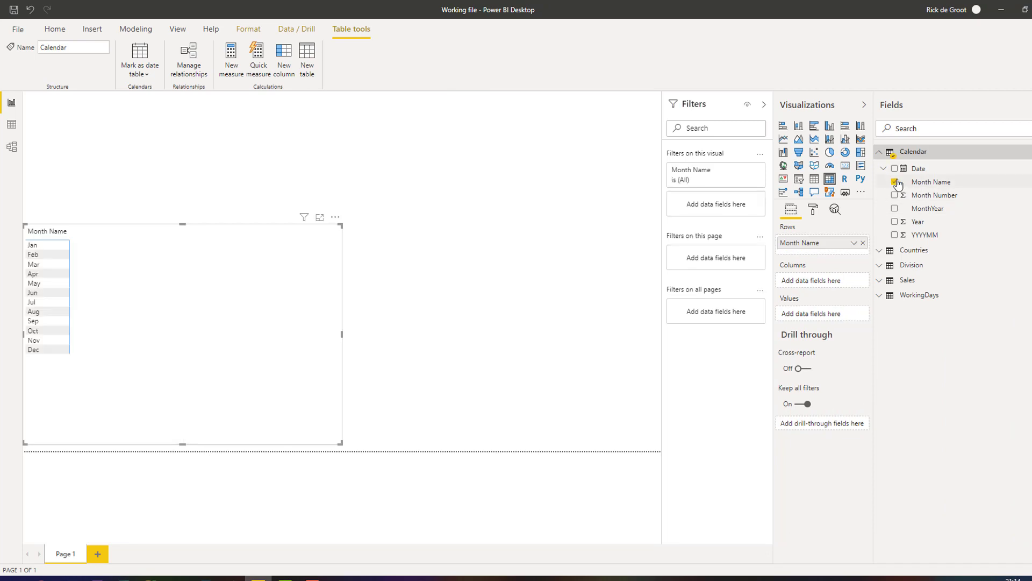
pyautogui.click(917, 251)
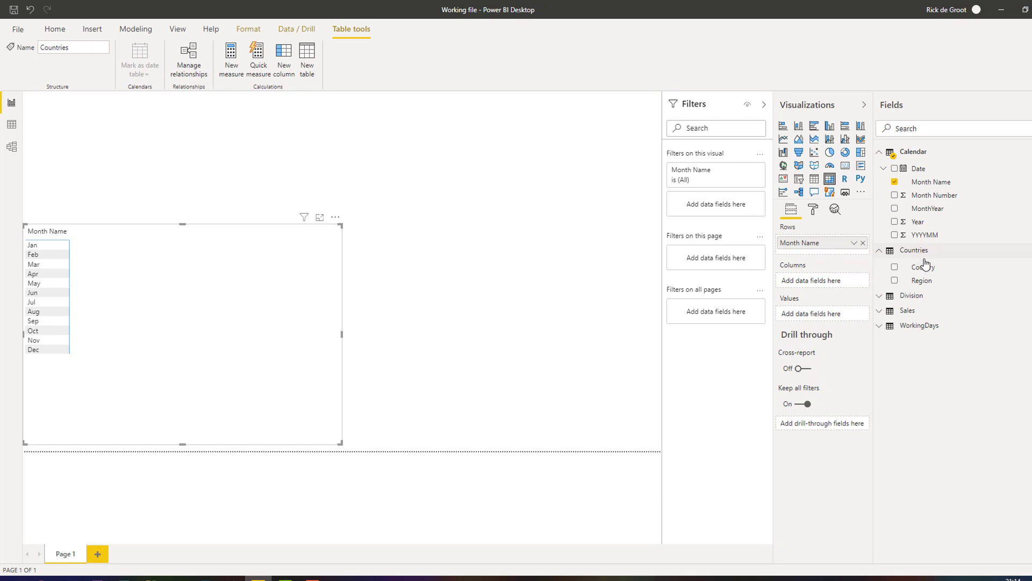
pyautogui.click(895, 267)
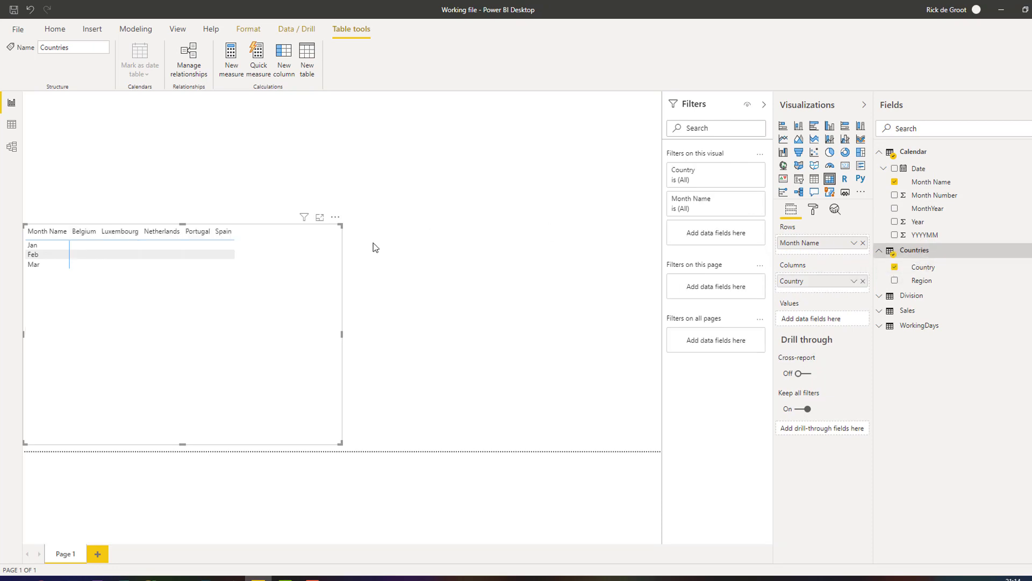
pyautogui.moveTo(812, 284); pyautogui.dragTo(814, 257)
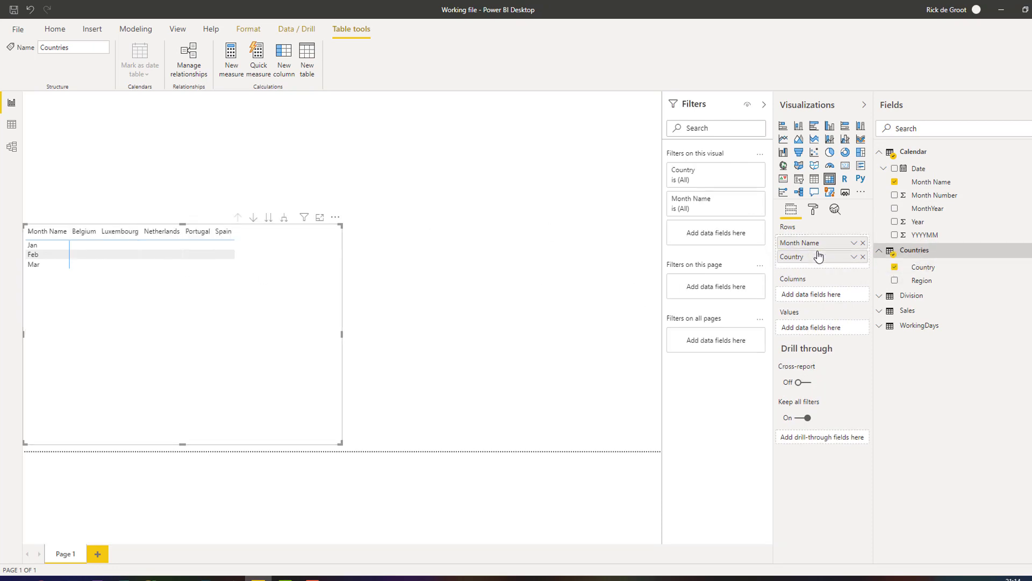
pyautogui.rightClick(41, 255)
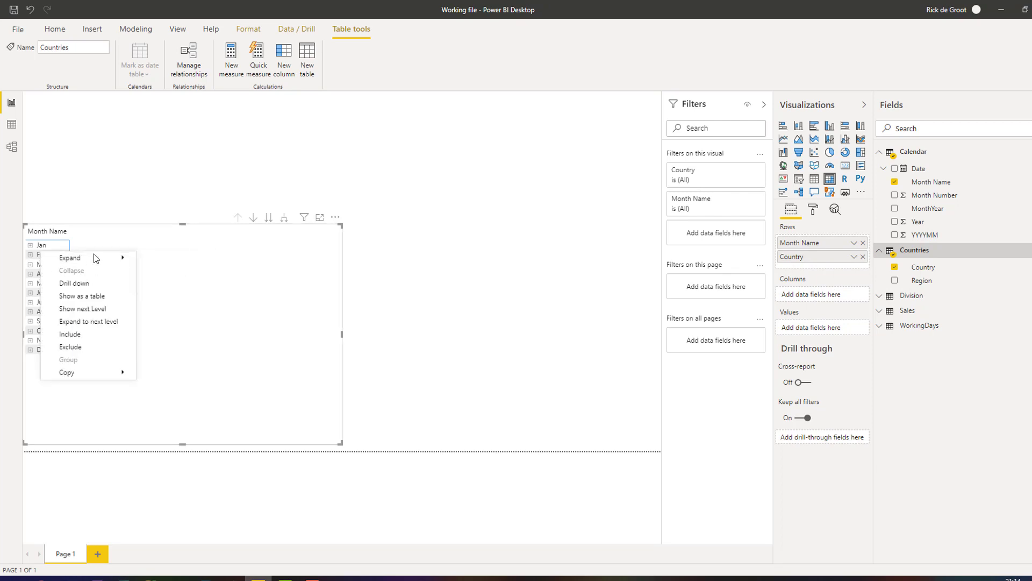
pyautogui.moveTo(95, 258)
pyautogui.click(180, 273)
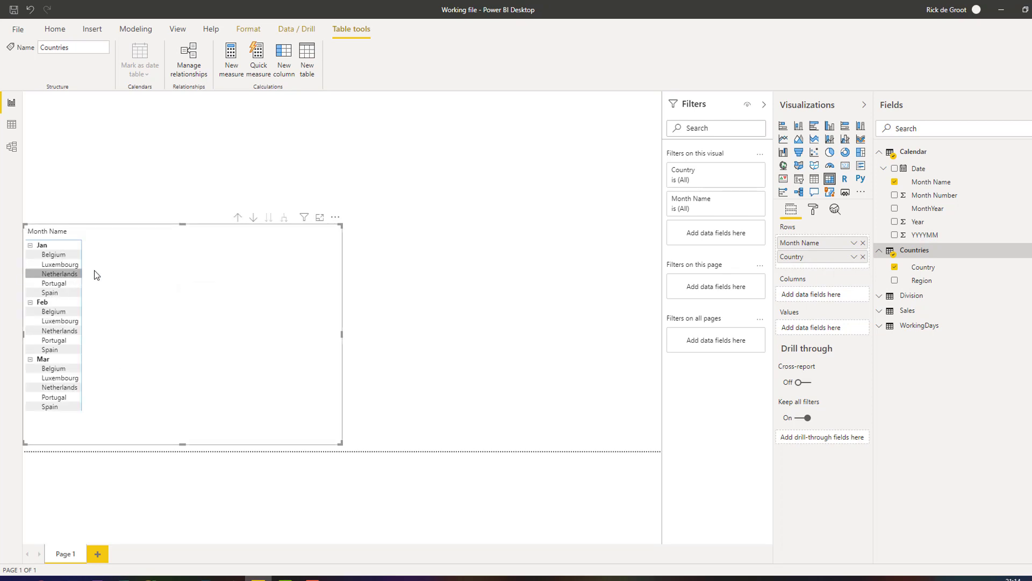
# Add the Total Sales measure to the matrix values and widen the matrix
pyautogui.click(913, 311)
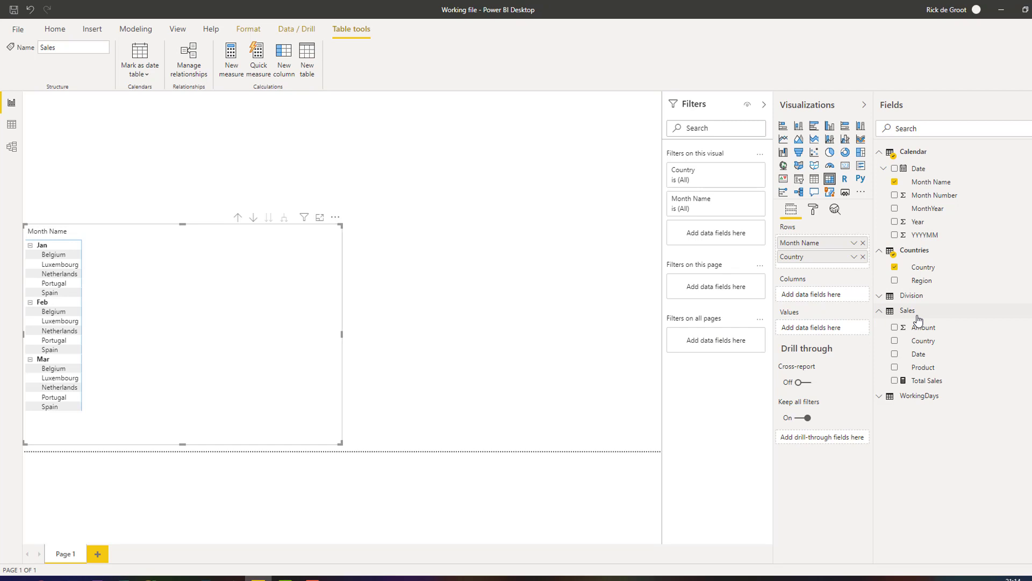
pyautogui.click(930, 382)
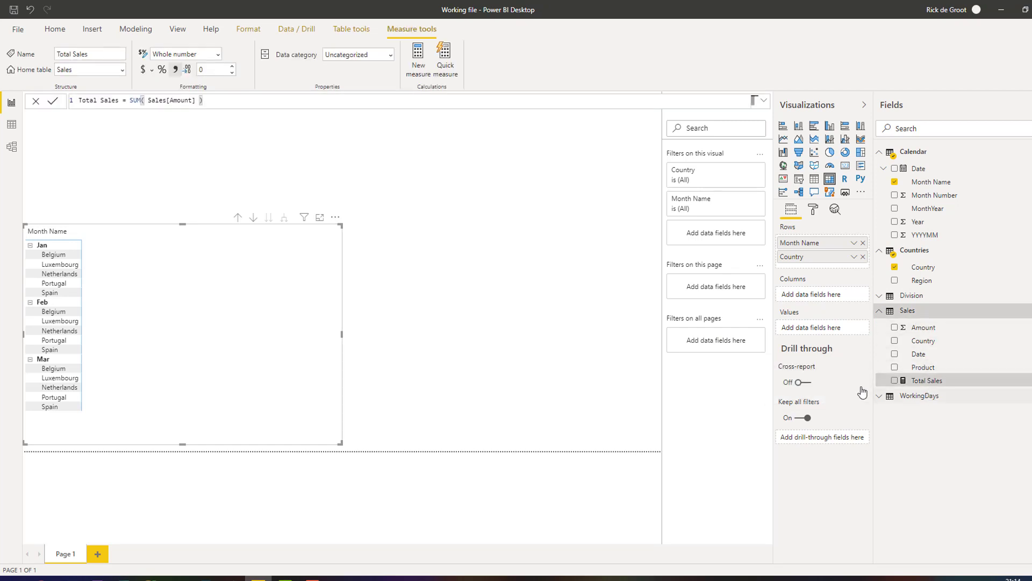
pyautogui.click(894, 380)
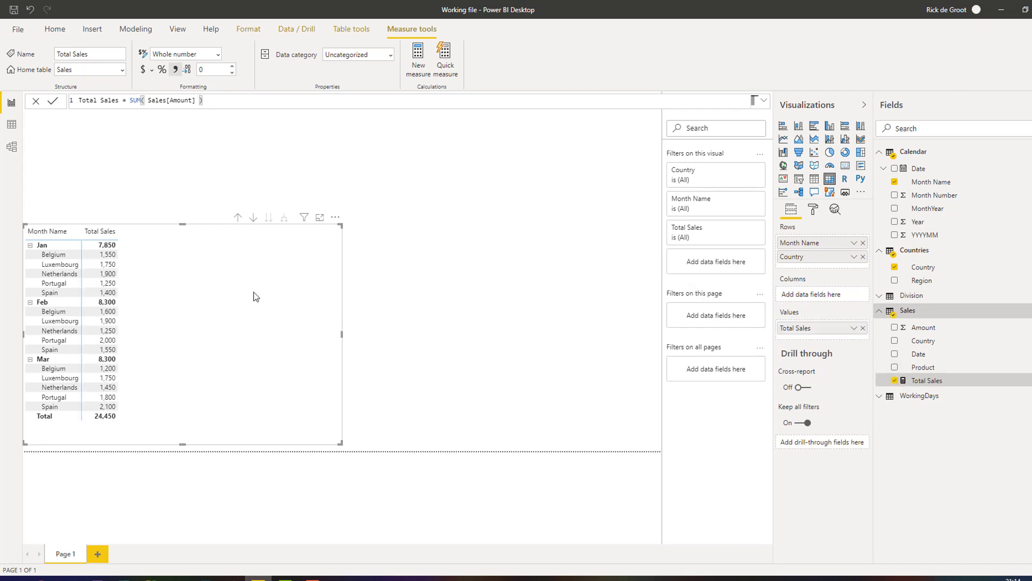
pyautogui.moveTo(343, 440); pyautogui.dragTo(394, 444)
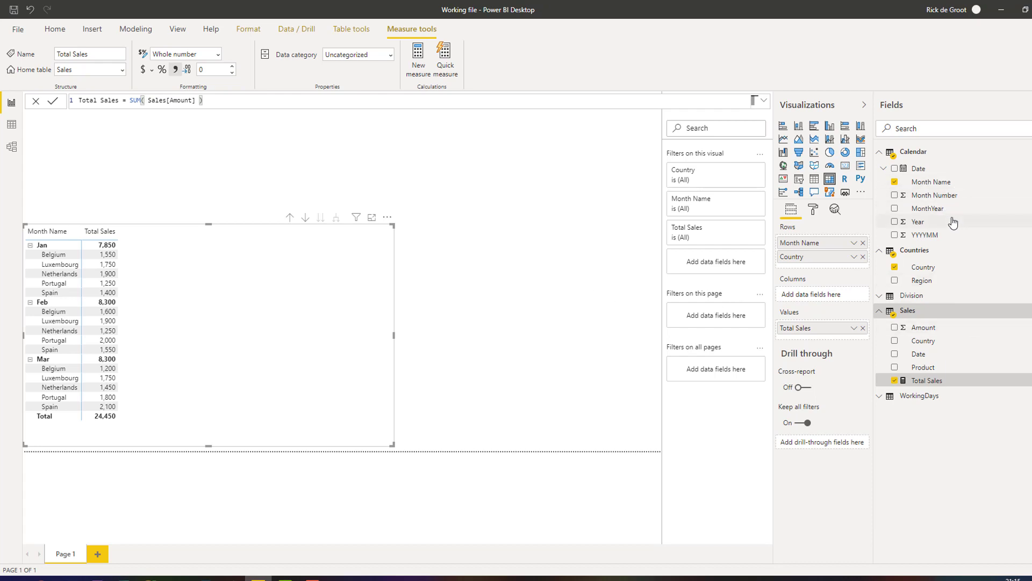
# Filter the matrix visual by Calendar Year using basic filtering, with only 2020 selected
pyautogui.moveTo(939, 221); pyautogui.dragTo(747, 174)
pyautogui.click(712, 208)
pyautogui.click(706, 228)
pyautogui.click(708, 208)
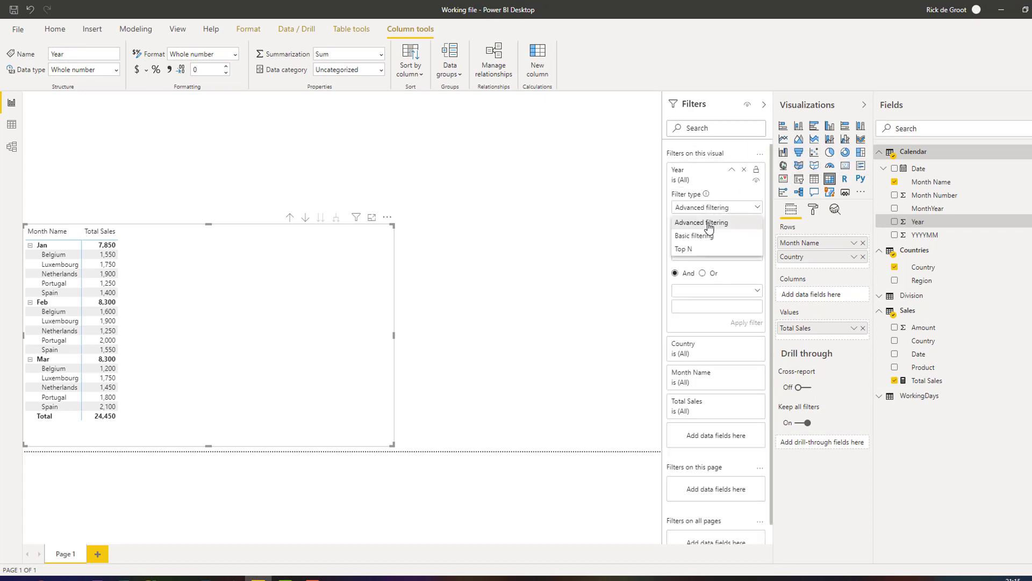
pyautogui.click(701, 237)
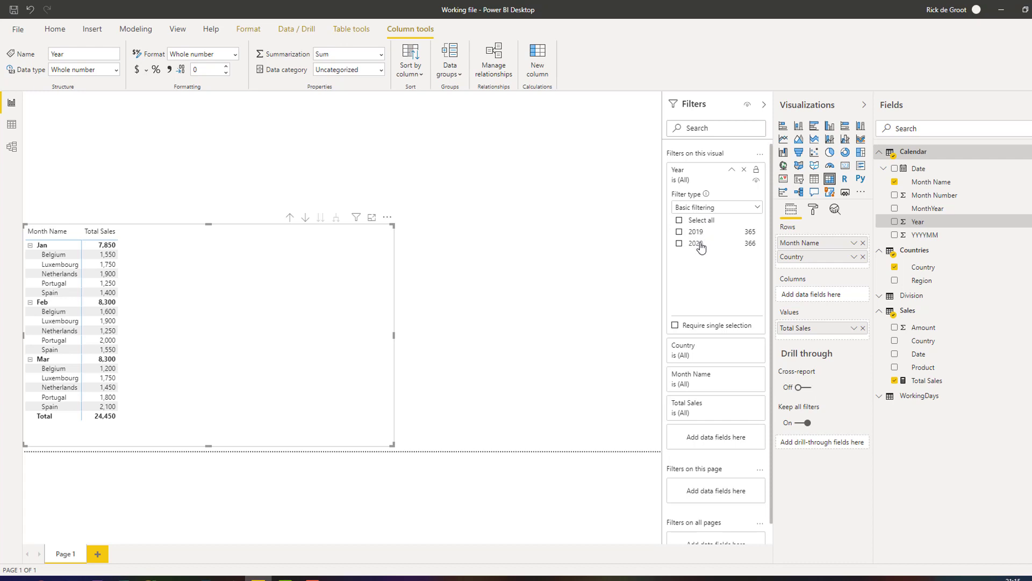
pyautogui.click(698, 243)
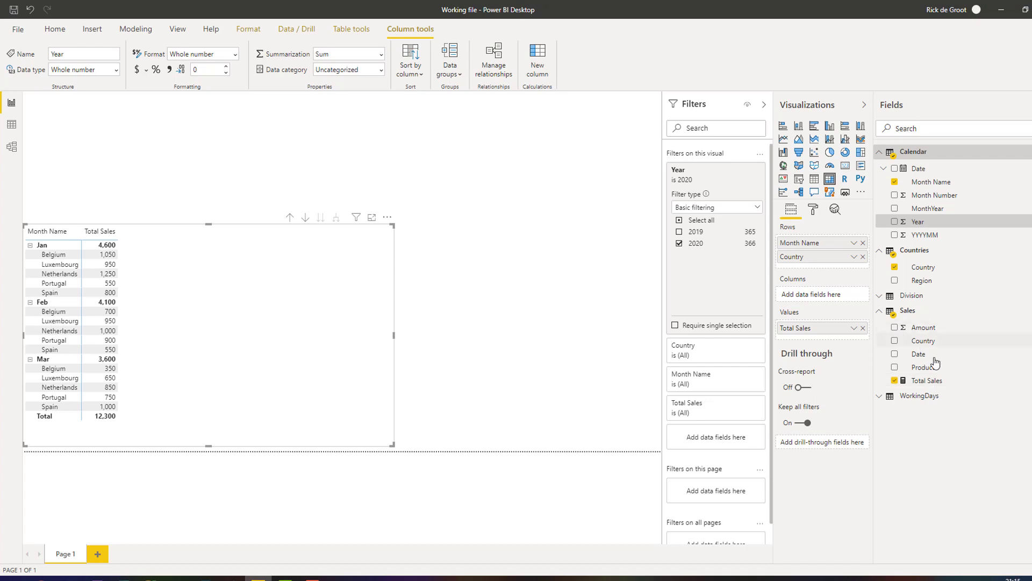
# Create a measure named Total Sales PY in the Sales table, starting its formula with CALCULATE on [Total Sales]
pyautogui.rightClick(937, 382)
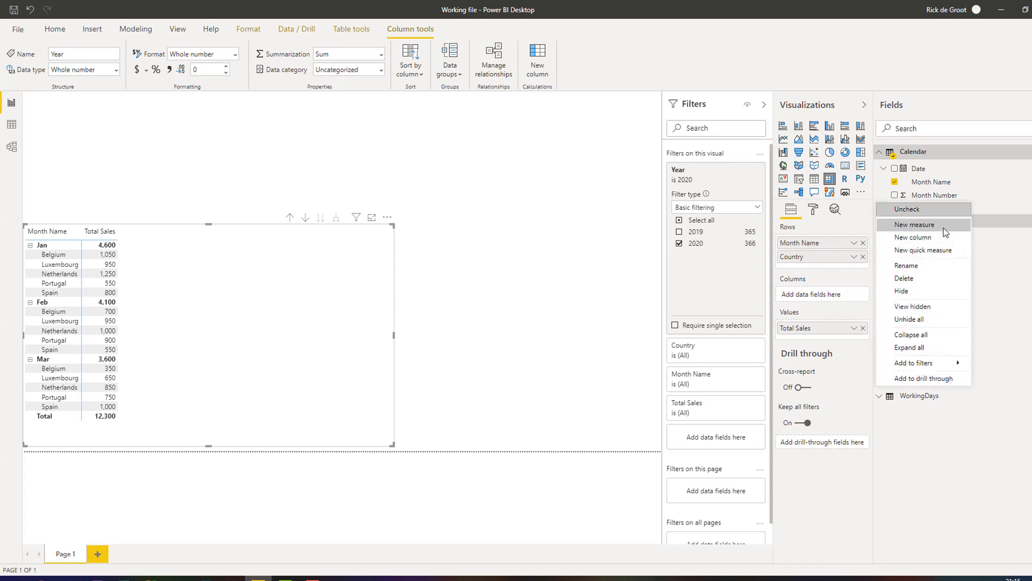
pyautogui.press('Escape')
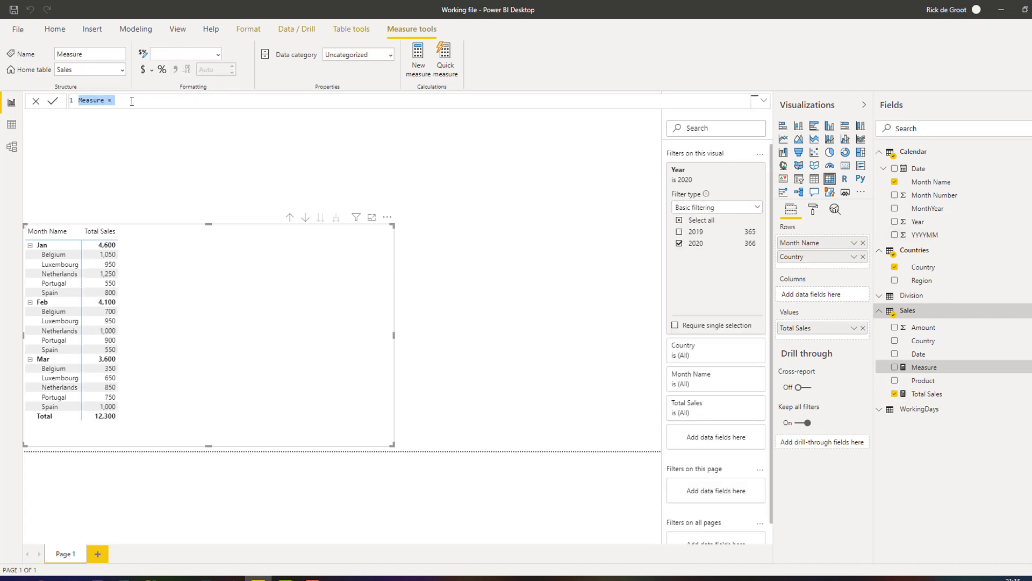
pyautogui.write('Total Sales PY =')
pyautogui.hotkey('shift', 'Return')
pyautogui.write('CALC')
pyautogui.press('Tab')
pyautogui.write('[To')
pyautogui.press('Tab')
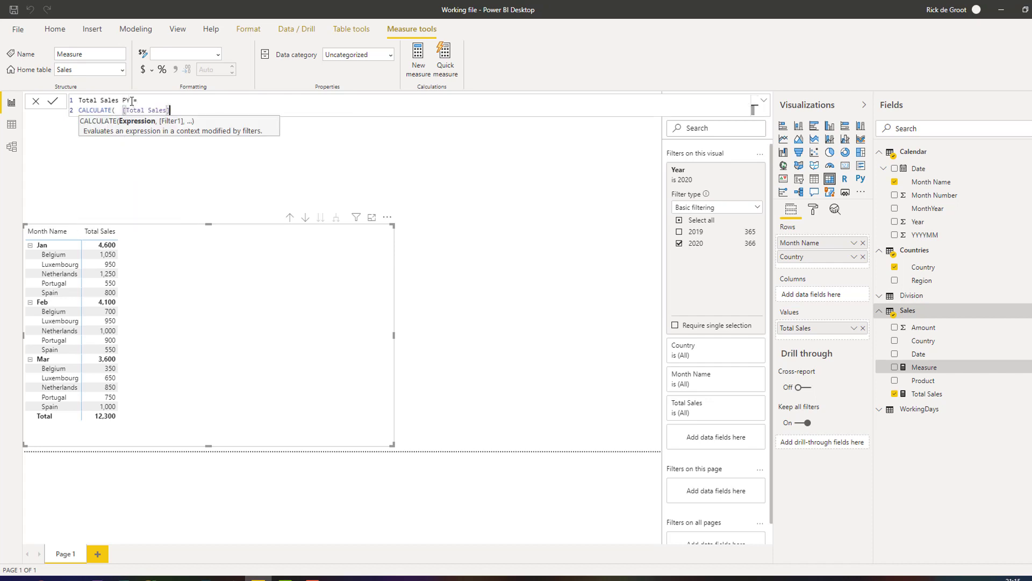
# Complete Total Sales PY with the filter SAMEPERIODLASTYEAR( 'Calendar'[Date] ) and add the measure to the matrix values
pyautogui.write(',')
pyautogui.hotkey('shift', 'Return')
pyautogui.press('Escape')
pyautogui.write('samep')
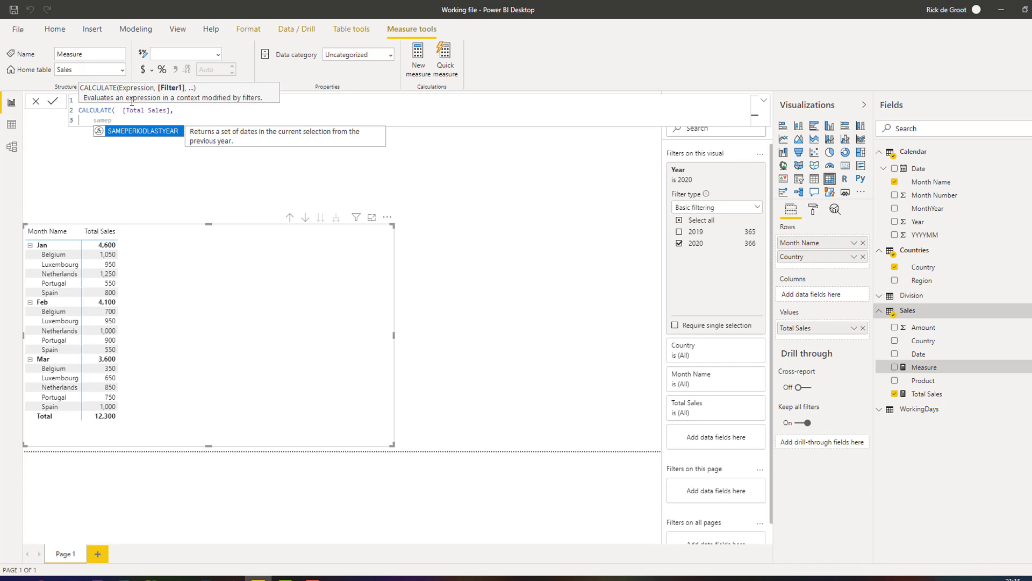
pyautogui.press('Tab')
pyautogui.write('date')
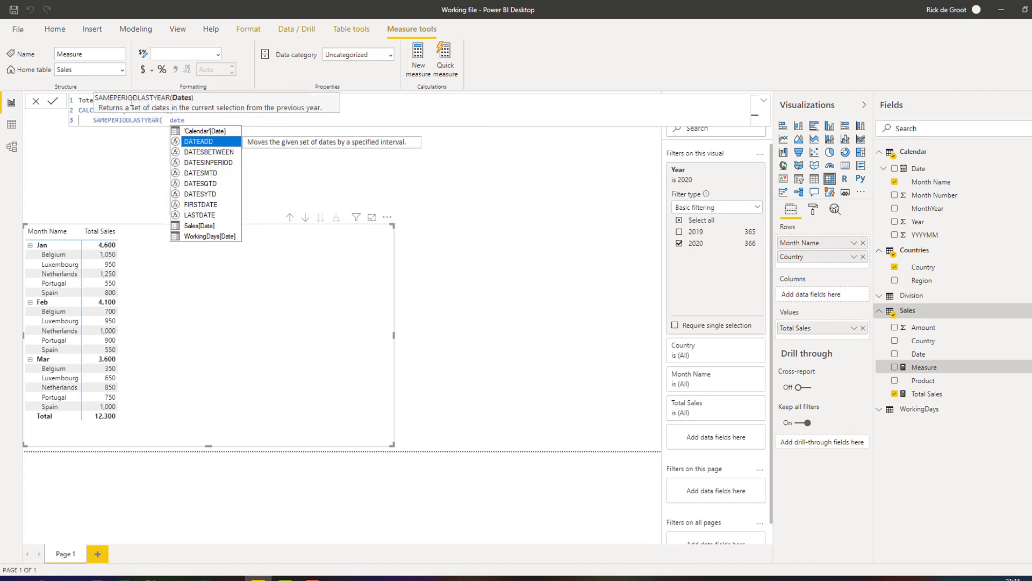
pyautogui.press('Up')
pyautogui.press('Tab')
pyautogui.write(')')
pyautogui.hotkey('shift', 'Return')
pyautogui.write(')')
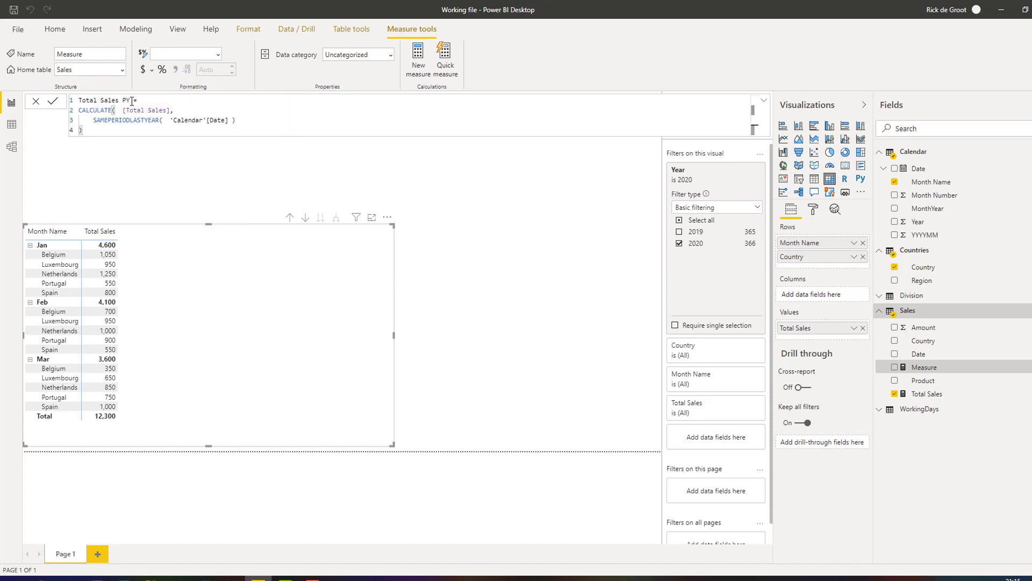
pyautogui.press('Return')
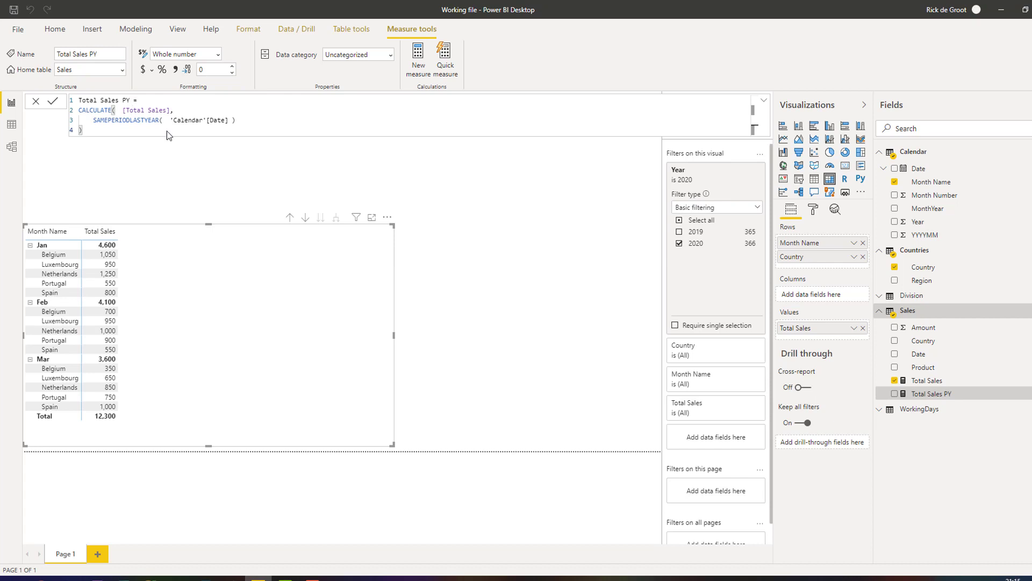
pyautogui.click(894, 395)
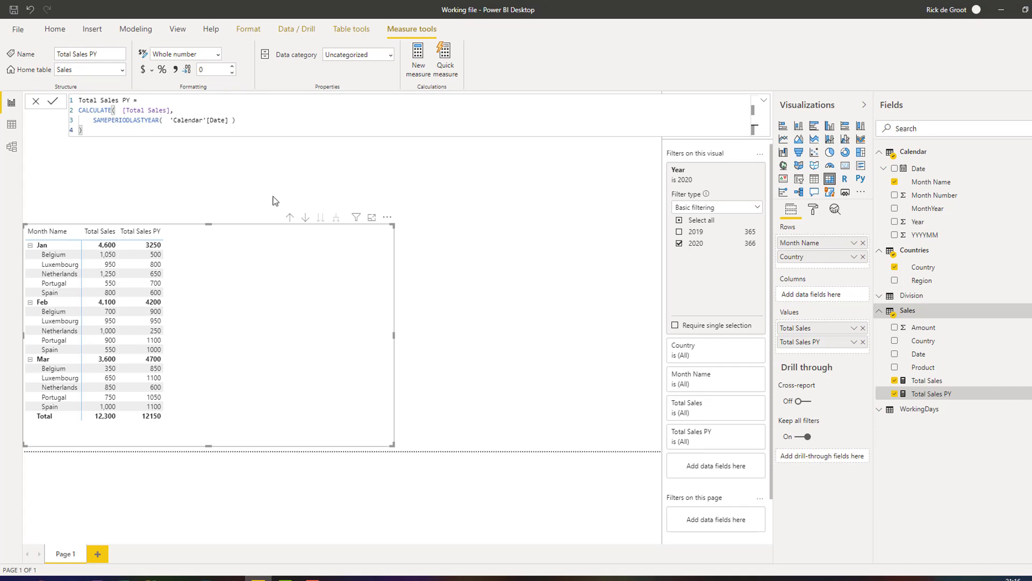
# Add a second, empty matrix above the sales matrix and size it to fit the free space there
pyautogui.click(262, 180)
pyautogui.click(829, 179)
pyautogui.moveTo(393, 314); pyautogui.dragTo(360, 208)
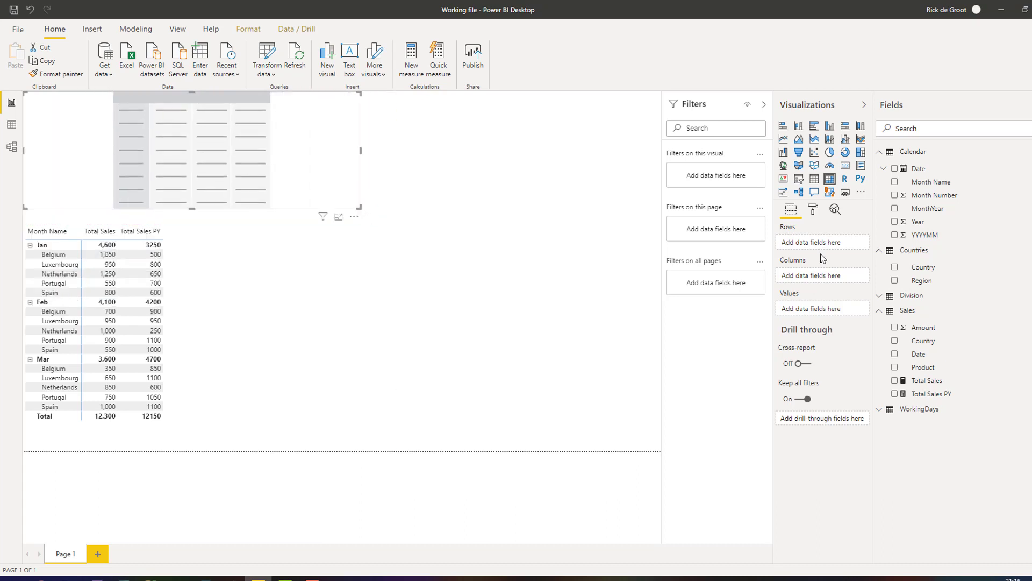
# Create a measure named Working Days in the WorkingDays table with the formula SUM( WorkingDays[Value] )
pyautogui.click(883, 412)
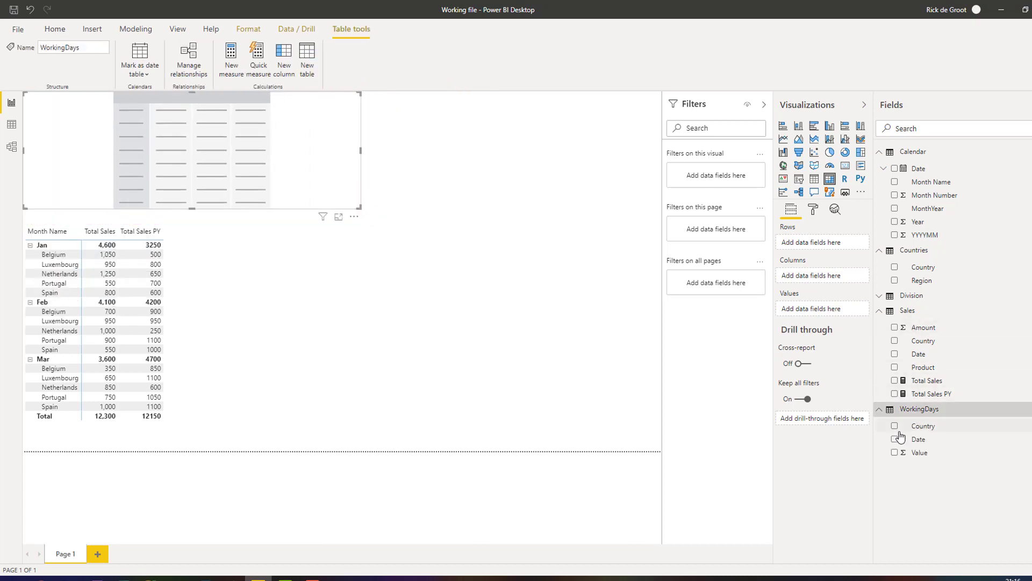
pyautogui.click(919, 453)
pyautogui.rightClick(924, 455)
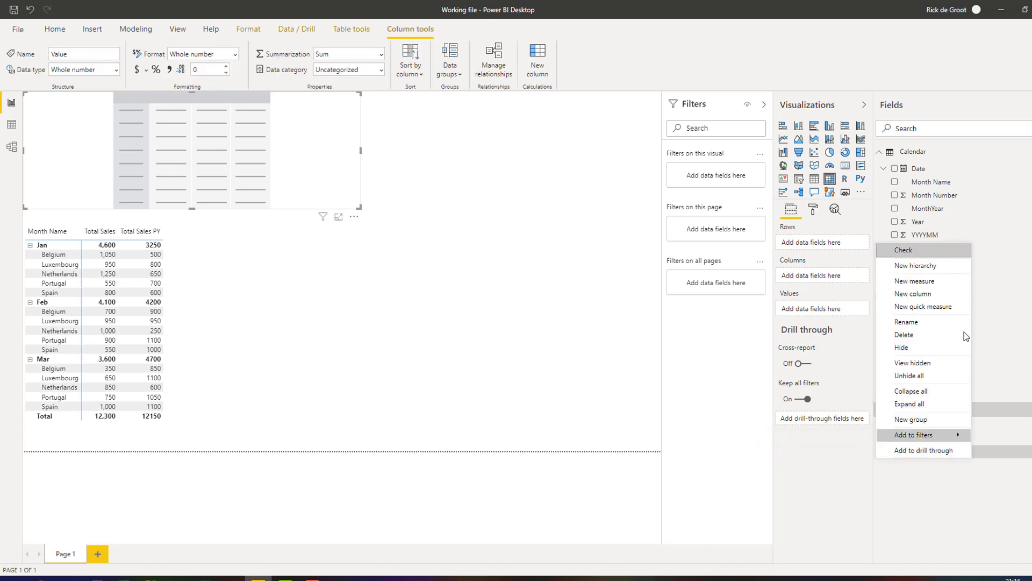
pyautogui.click(929, 285)
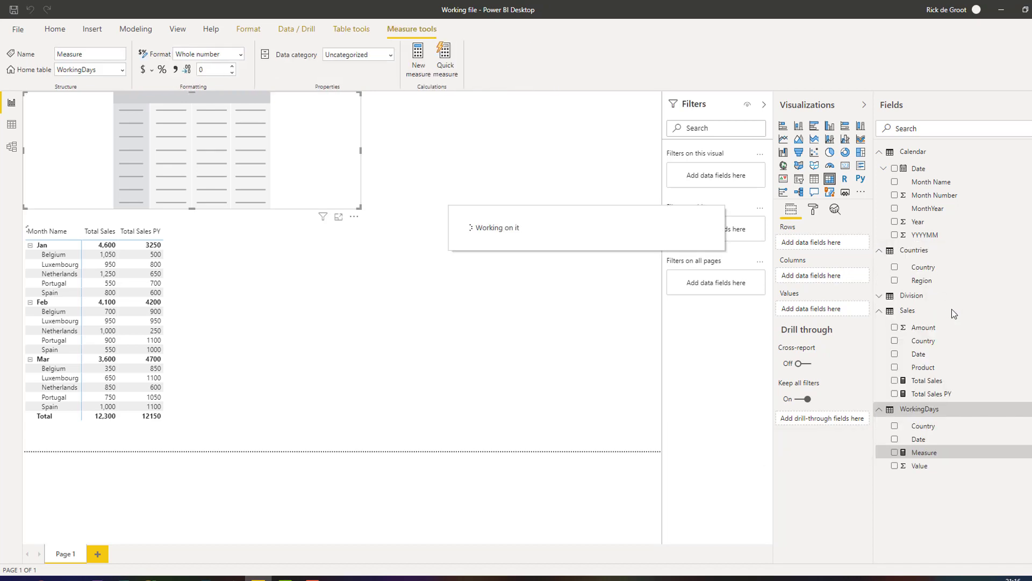
pyautogui.write('Working')
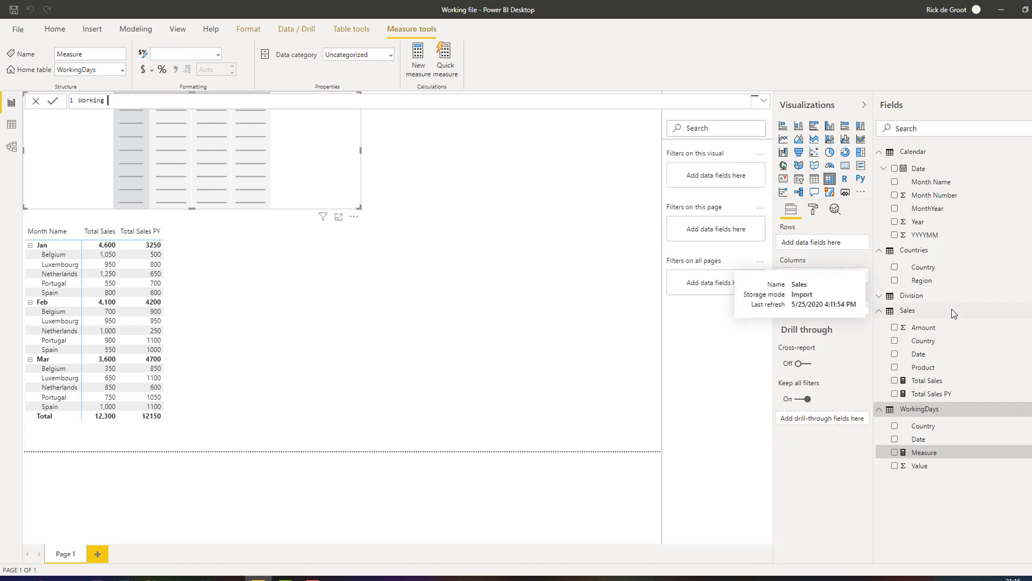
pyautogui.write(' Days =')
pyautogui.hotkey('shift', 'Return')
pyautogui.write('s')
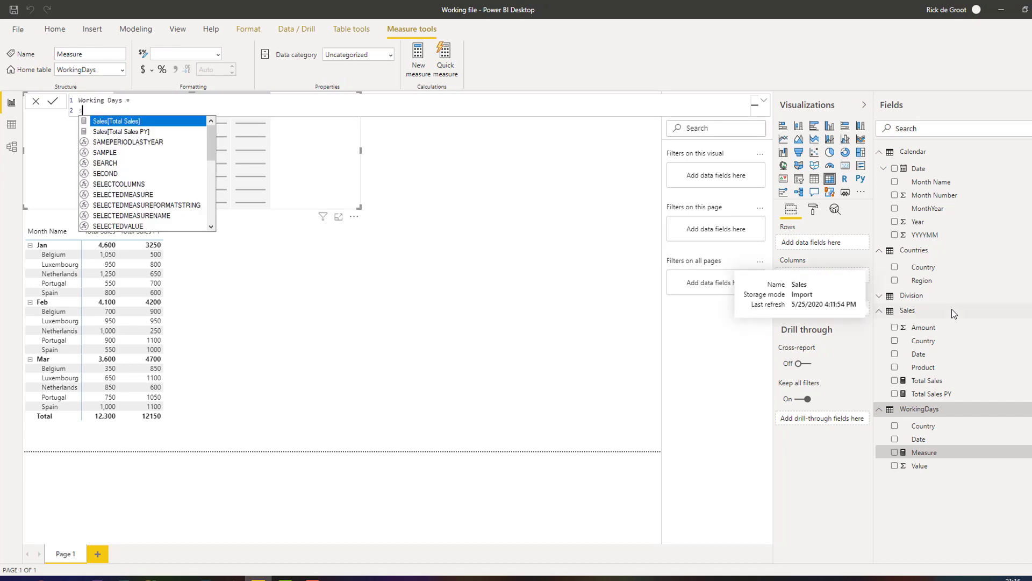
pyautogui.write('um(  value')
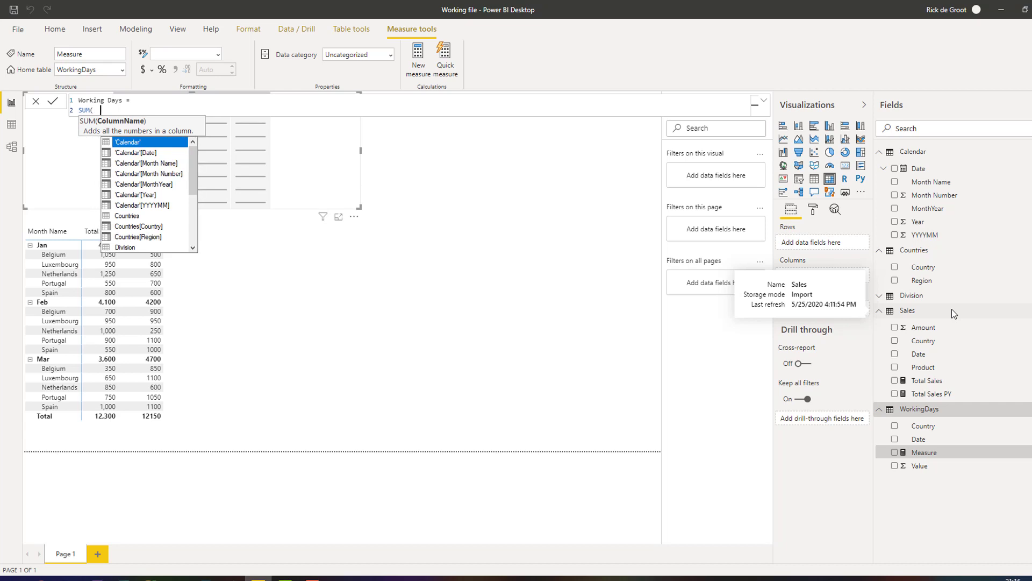
pyautogui.press('Tab')
pyautogui.write(')')
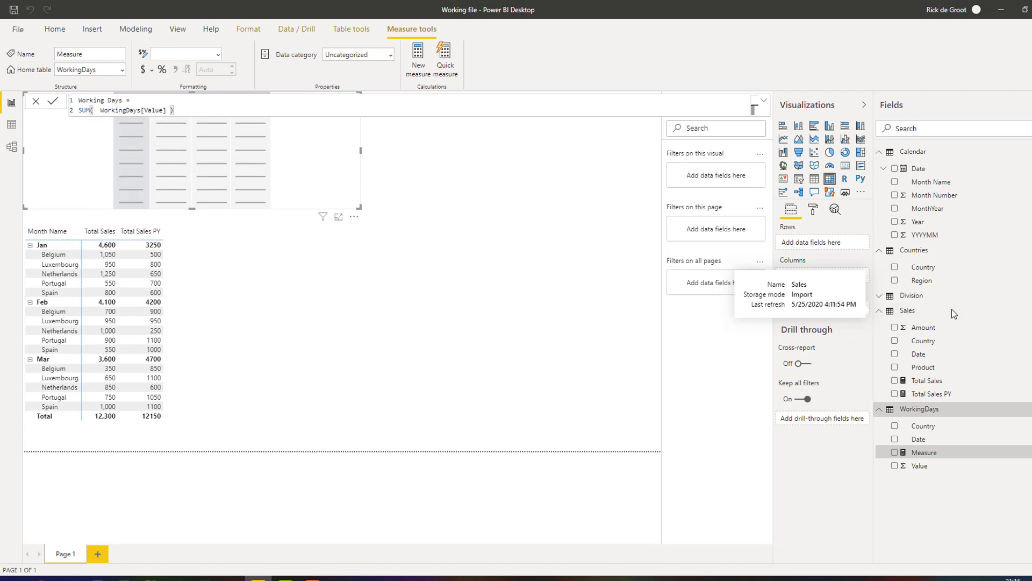
pyautogui.press('Return')
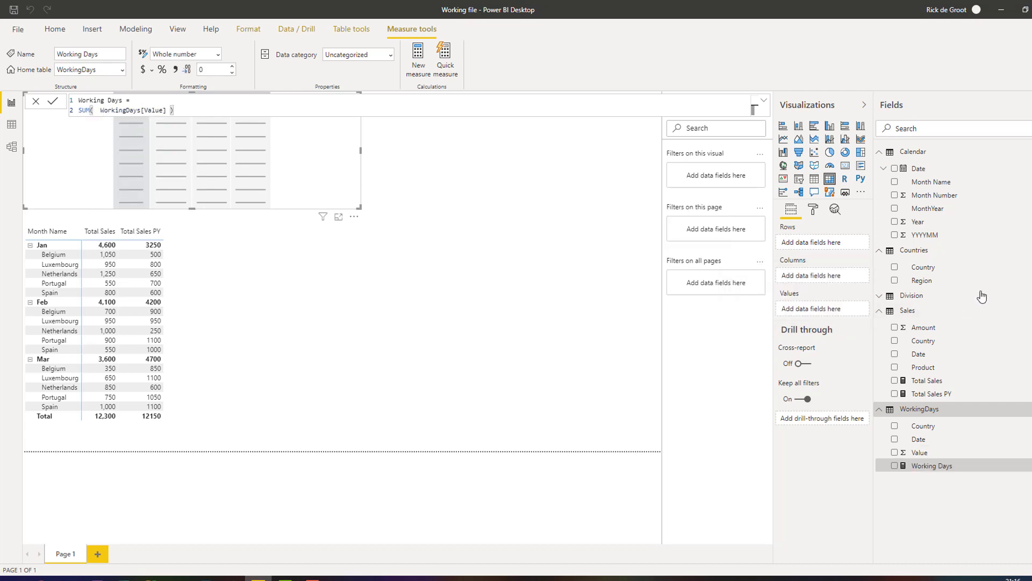
# Fill the empty upper matrix with Working Days as values, Country on rows, and Year and Month Name on columns
pyautogui.click(894, 465)
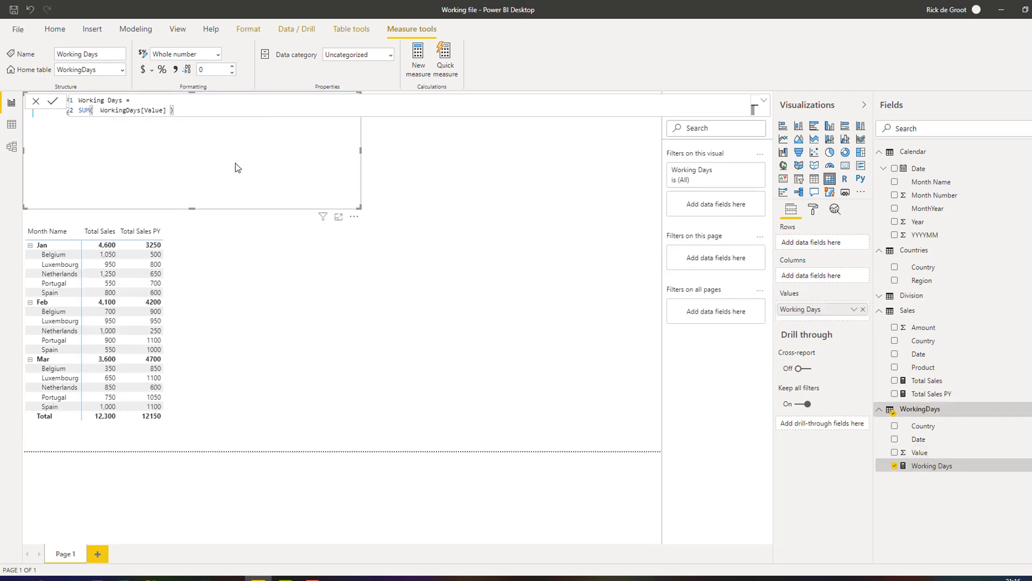
pyautogui.click(894, 267)
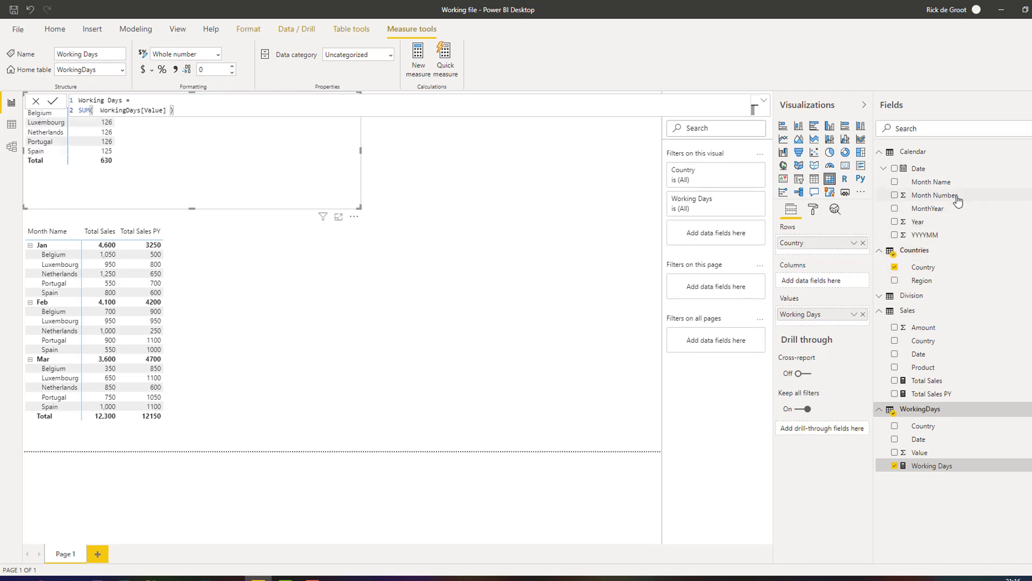
pyautogui.moveTo(950, 184); pyautogui.dragTo(846, 281)
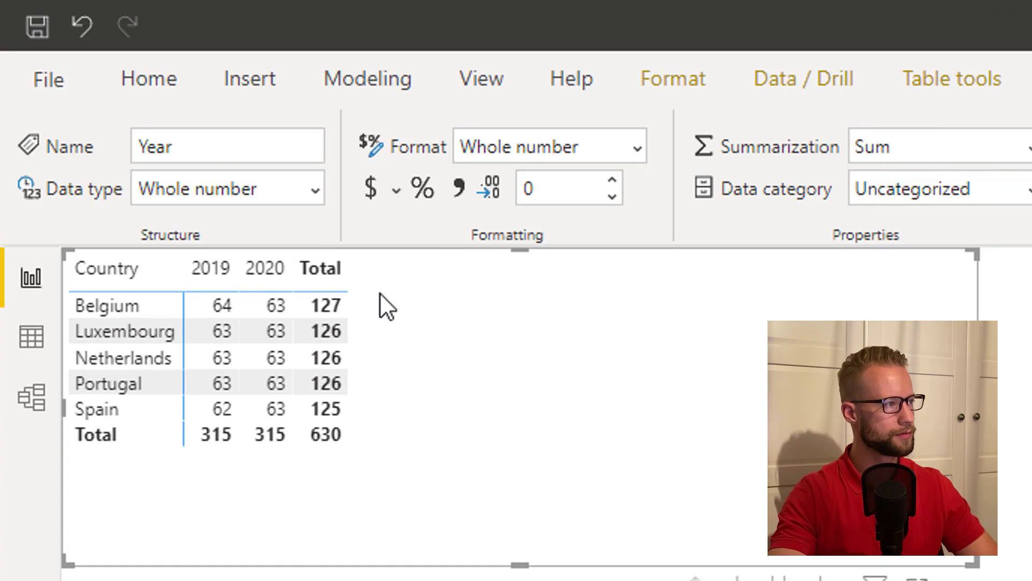
# Expand the working days matrix columns from year to month level and shrink the visual to fit its contents
pyautogui.rightClick(267, 255)
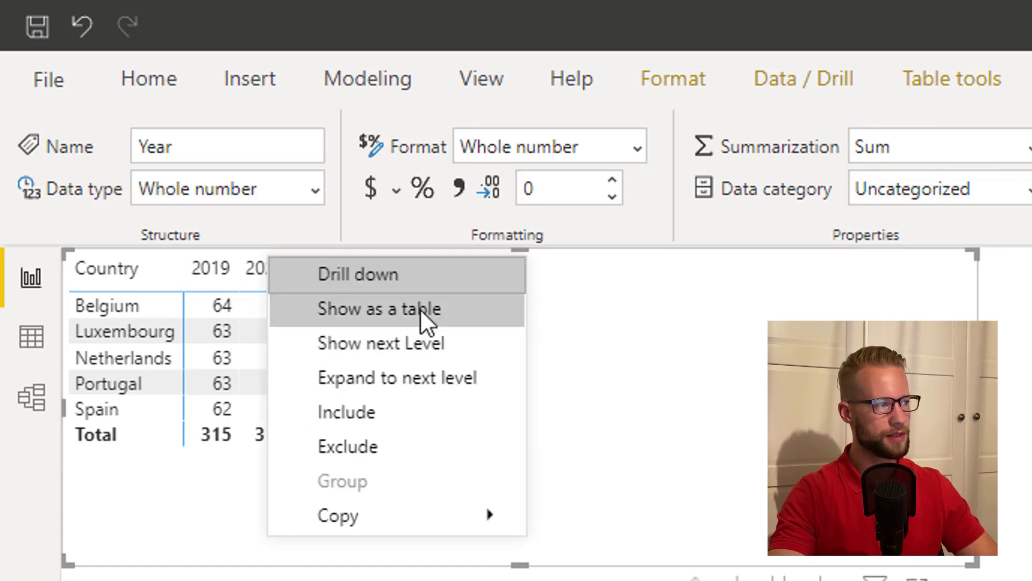
pyautogui.click(457, 383)
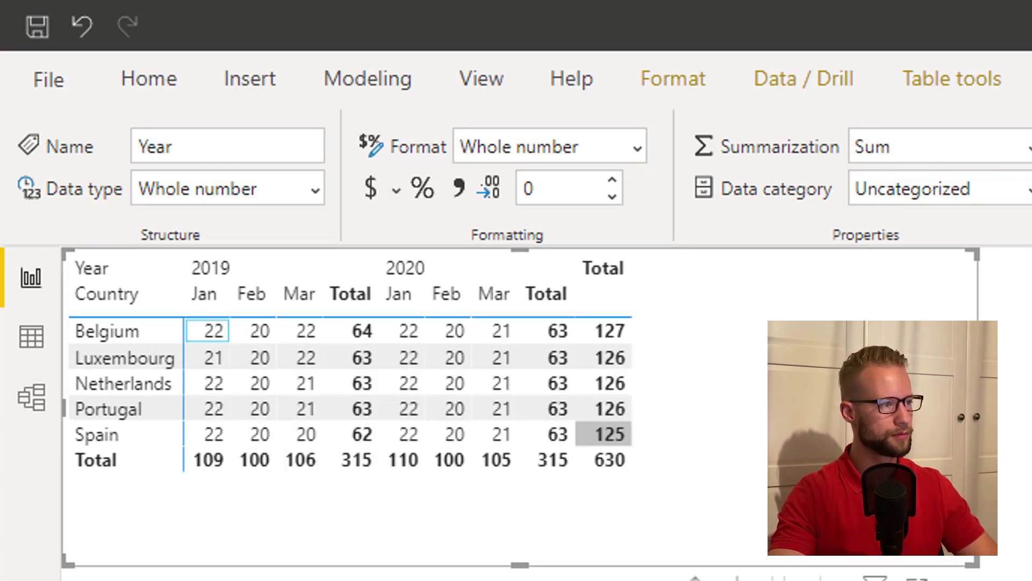
pyautogui.moveTo(955, 564); pyautogui.dragTo(814, 528)
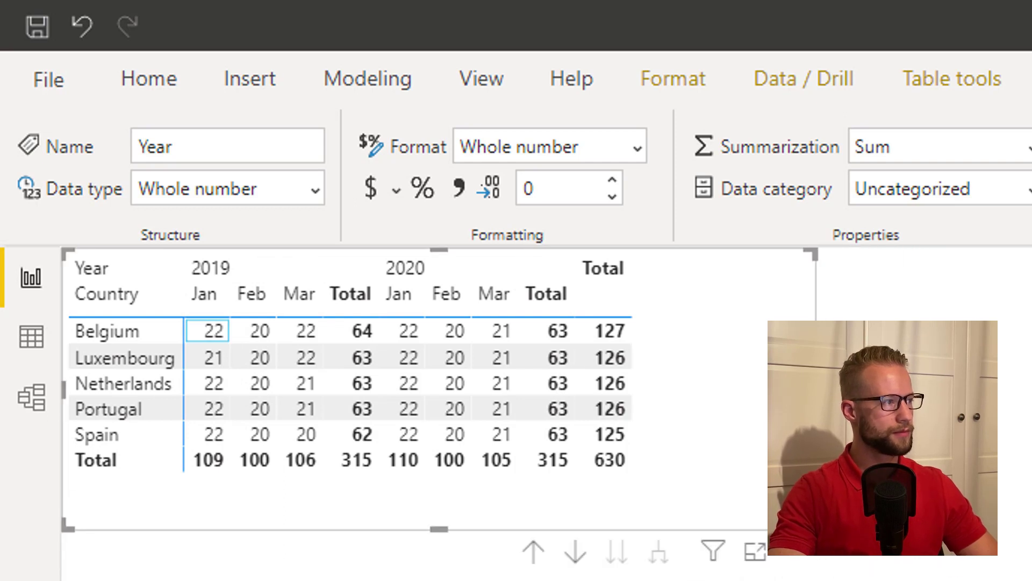
pyautogui.click(1000, 445)
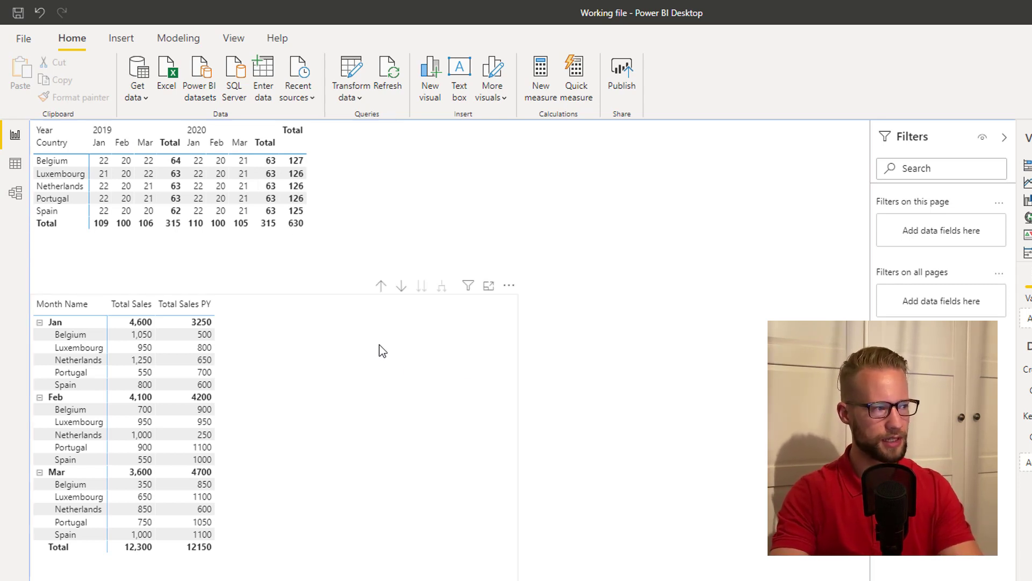
# Create a measure named Total Sales Growth in the Sales table, starting with DIVIDE and the numerator [Total Sales] - [Total Sales PY]
pyautogui.click(422, 359)
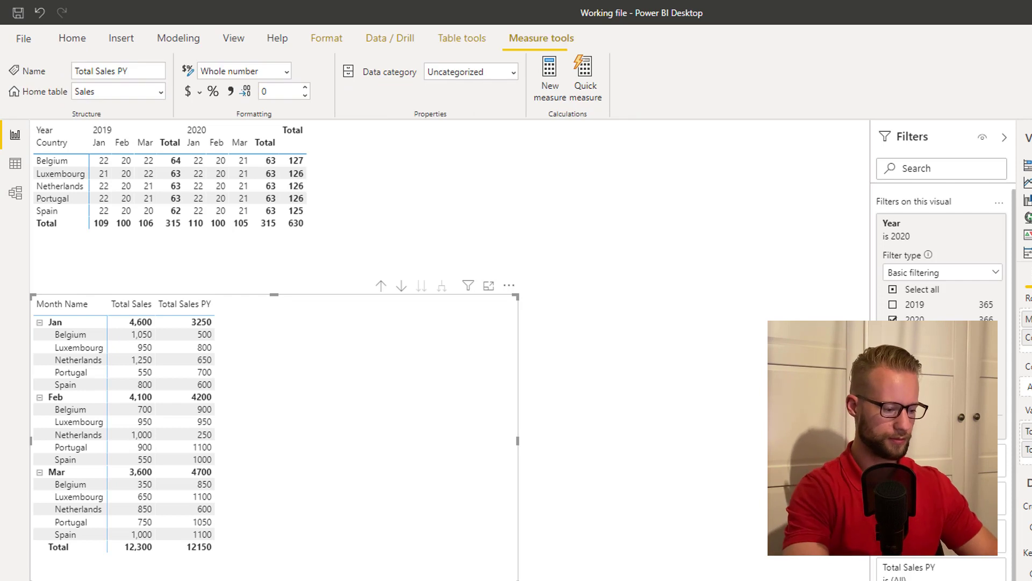
pyautogui.write('Total Sales Growth =')
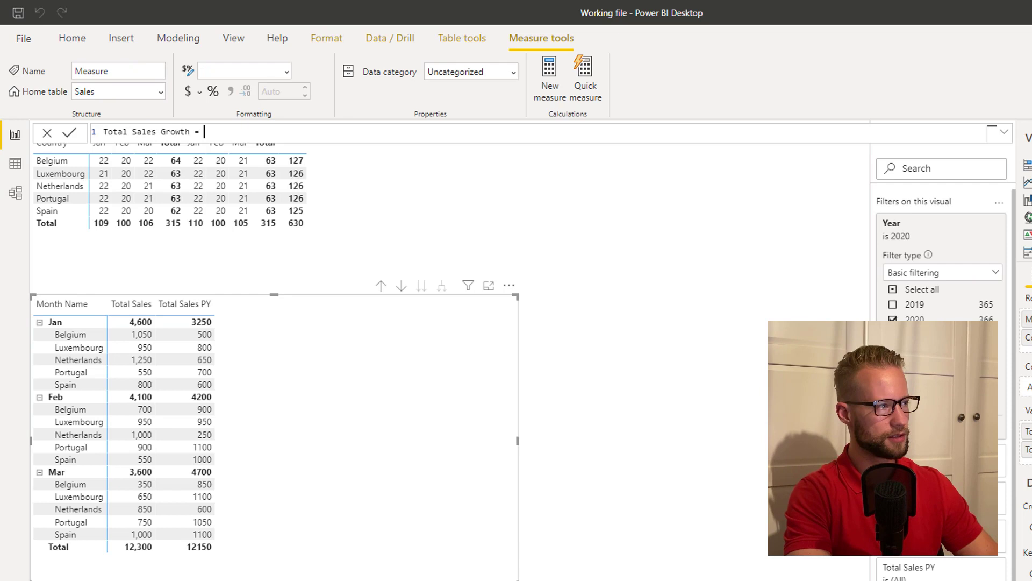
pyautogui.hotkey('shift', 'Return')
pyautogui.write('DIVIDE(')
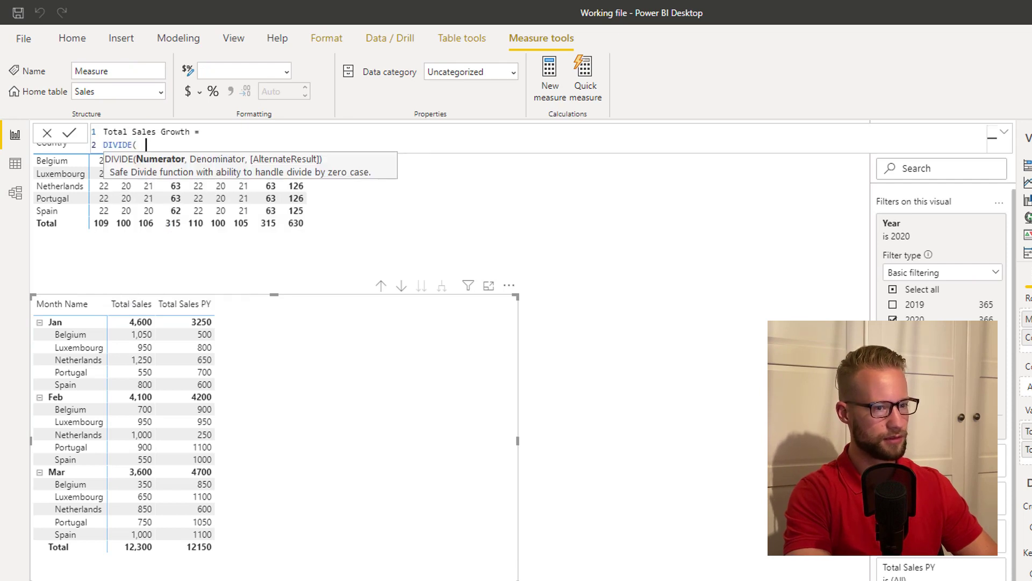
pyautogui.write('  [')
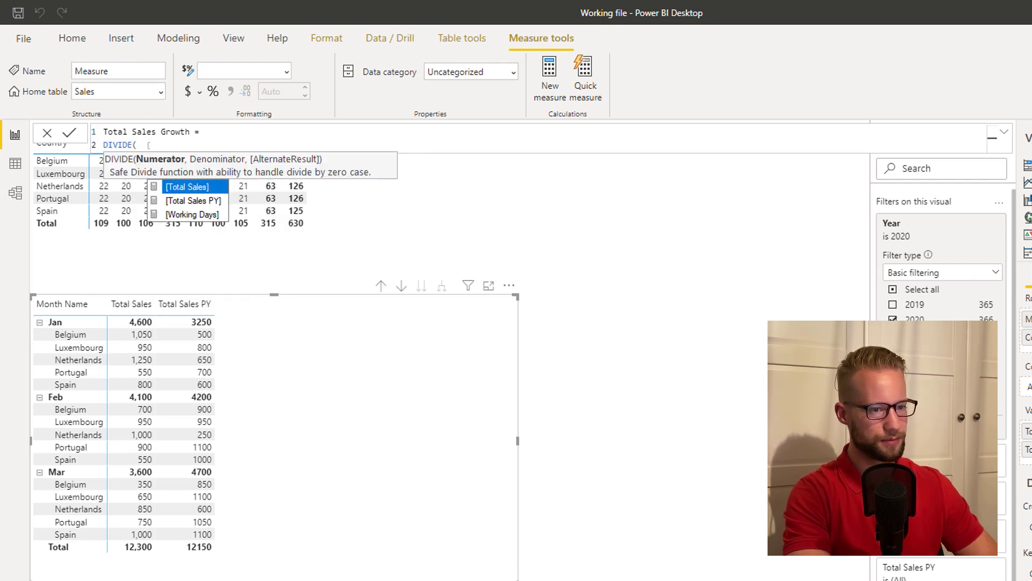
pyautogui.write('Tota')
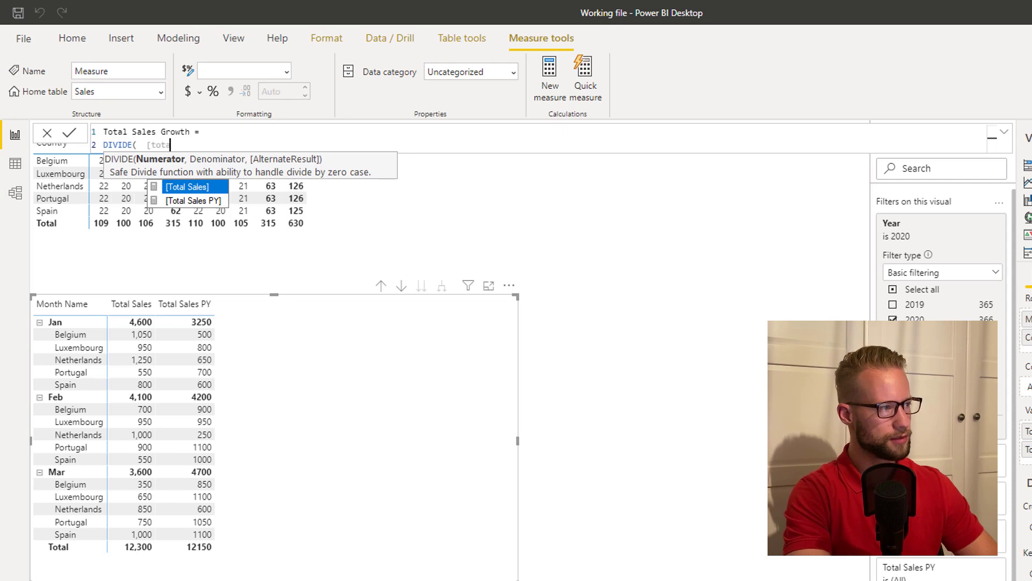
pyautogui.press('Tab')
pyautogui.write('- [tot')
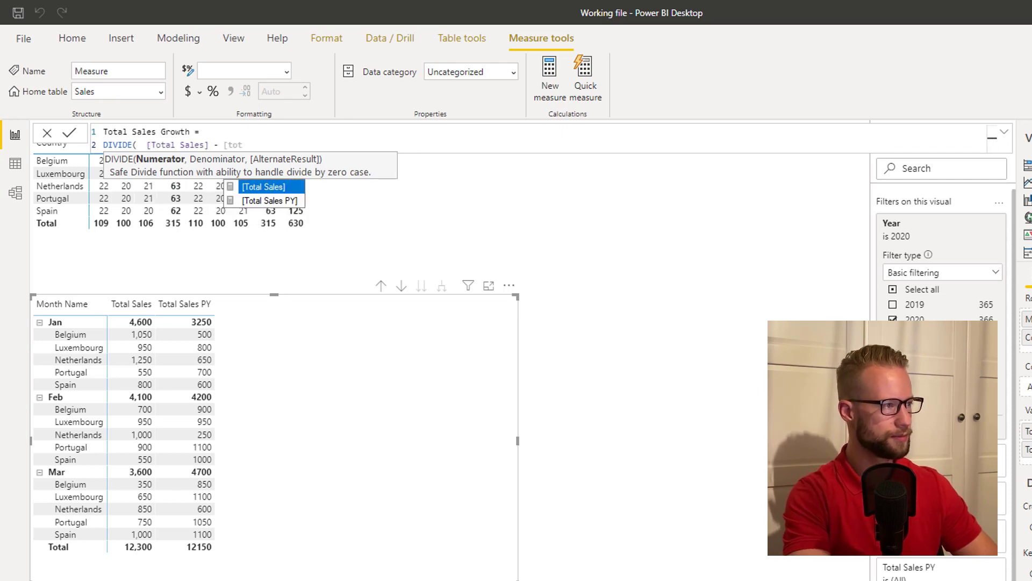
pyautogui.press('Down')
pyautogui.press('Tab')
pyautogui.write(', ')
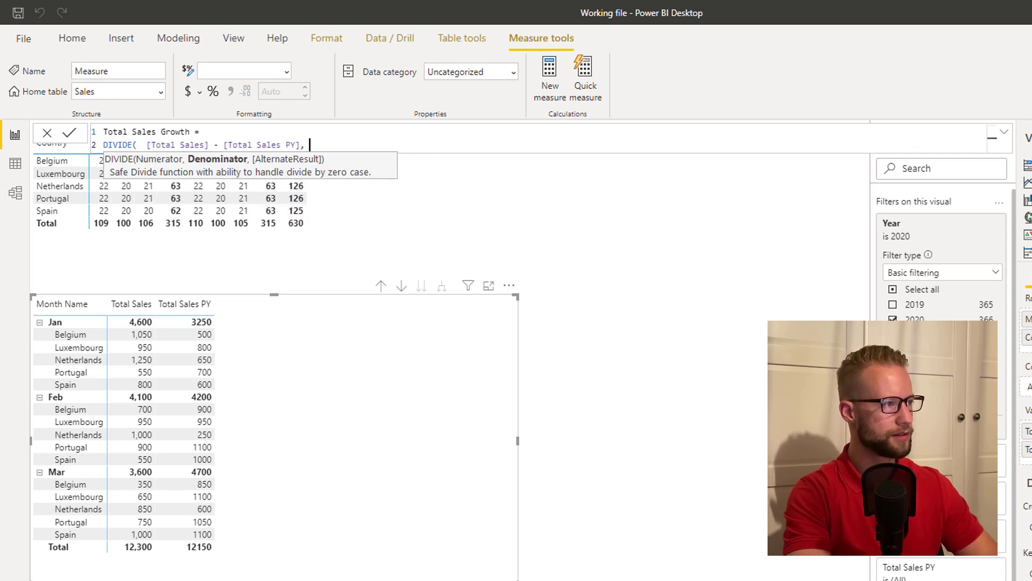
# Complete Total Sales Growth with [Total Sales PY] as denominator and show it in the sales matrix as a percentage
pyautogui.write('[tot')
pyautogui.press('Down')
pyautogui.press('Tab')
pyautogui.write(')')
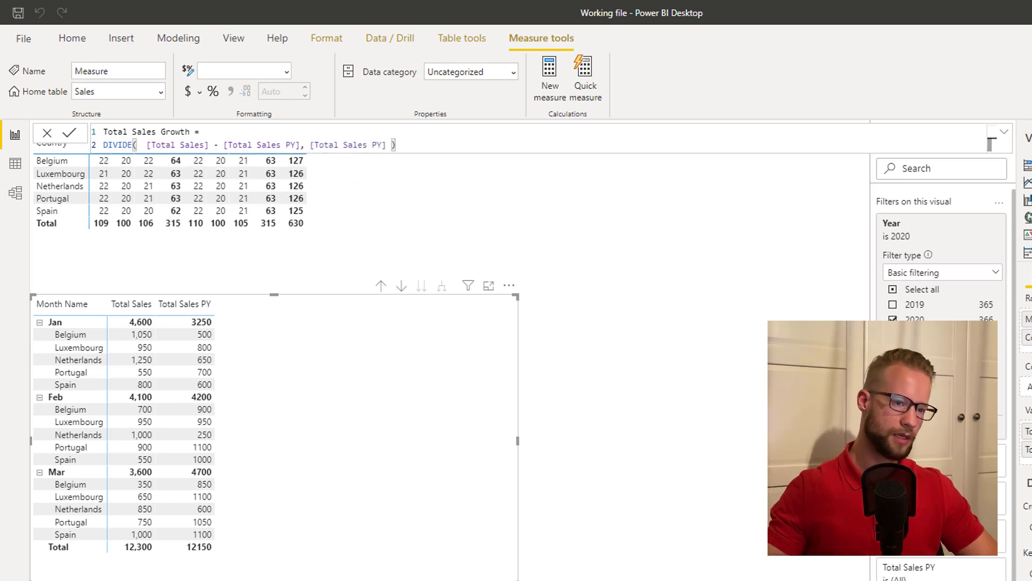
pyautogui.press('Return')
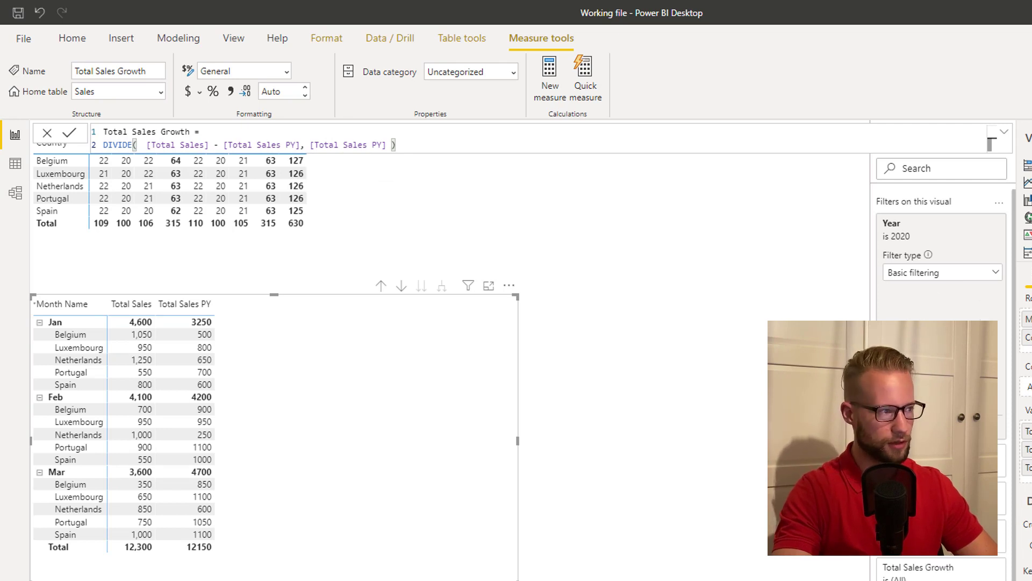
pyautogui.click(217, 93)
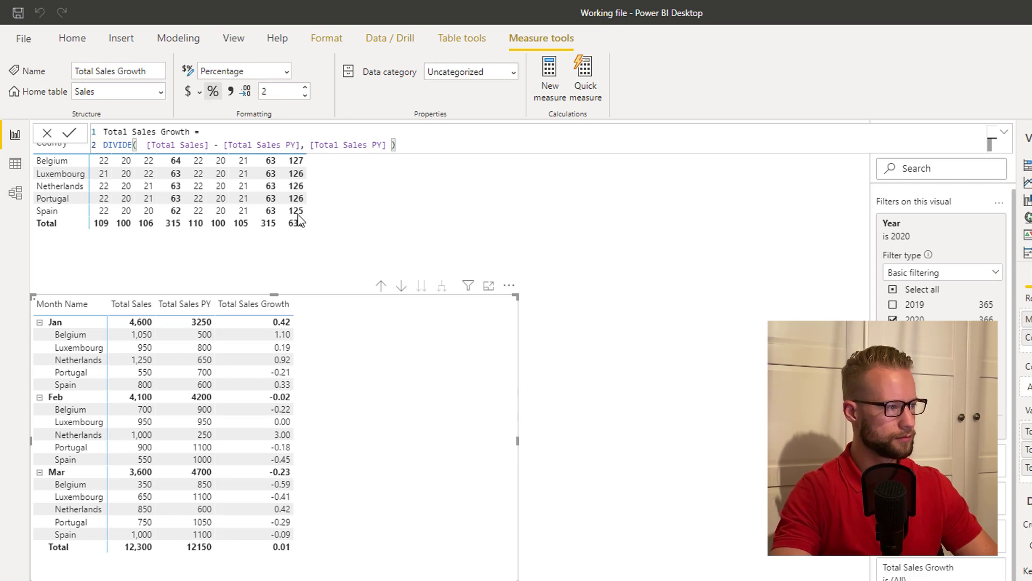
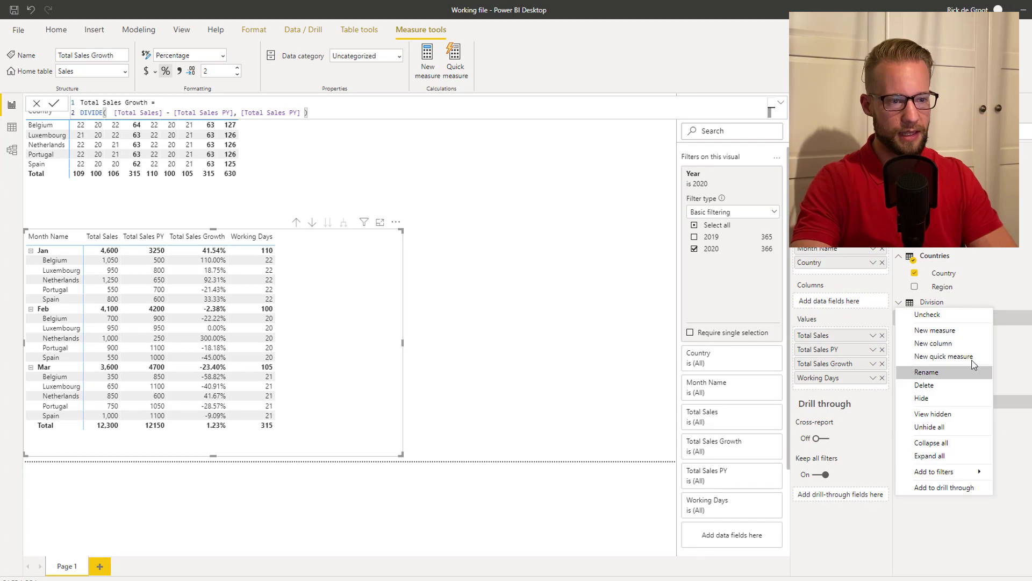
# Create a measure named Working Days PY in the WorkingDays table, starting its formula with CALCULATE on [Working Days]
pyautogui.click(883, 336)
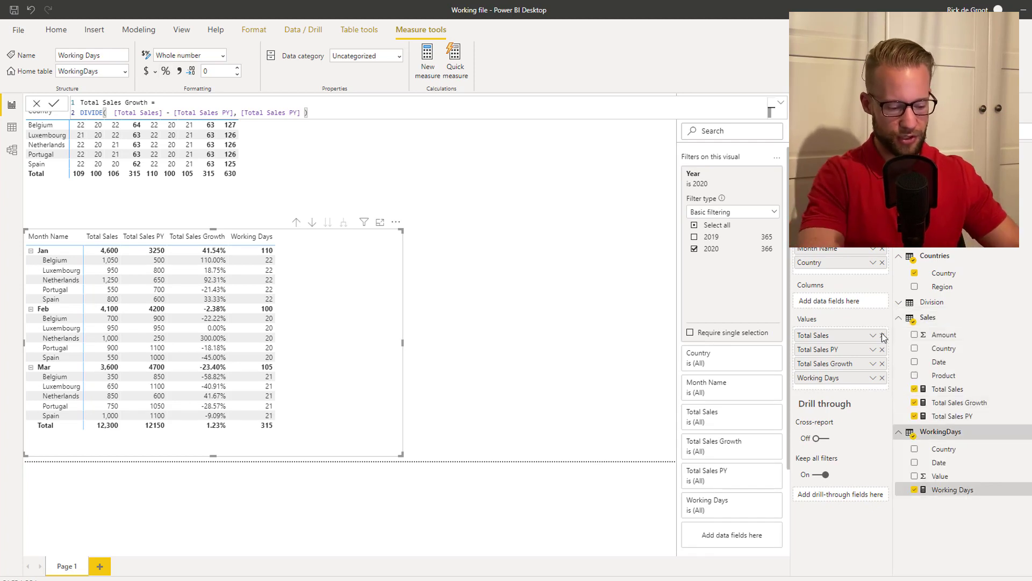
pyautogui.write('Working')
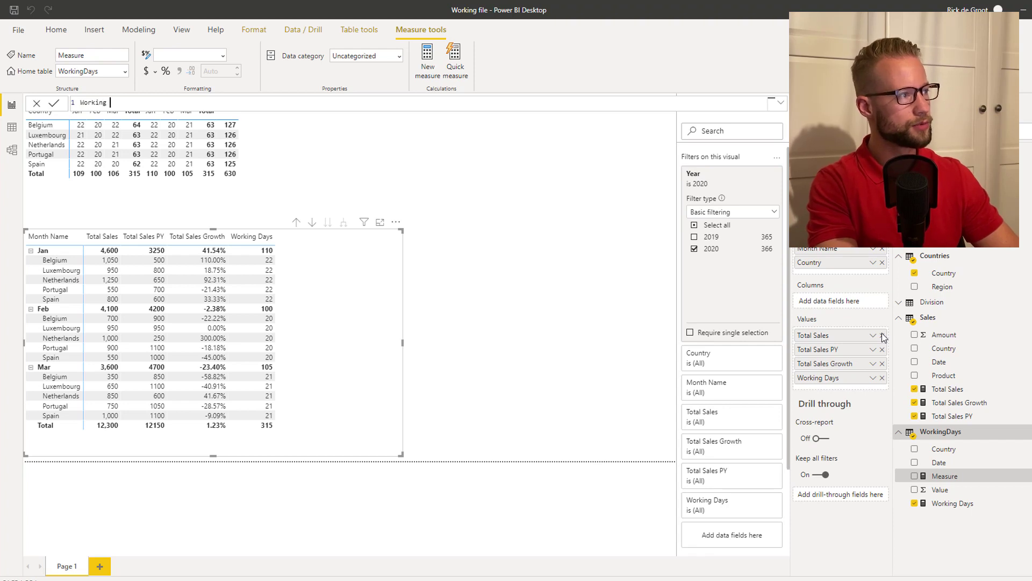
pyautogui.write(' Days PY =')
pyautogui.hotkey('shift', 'Return')
pyautogui.write('CALCULATE( [W')
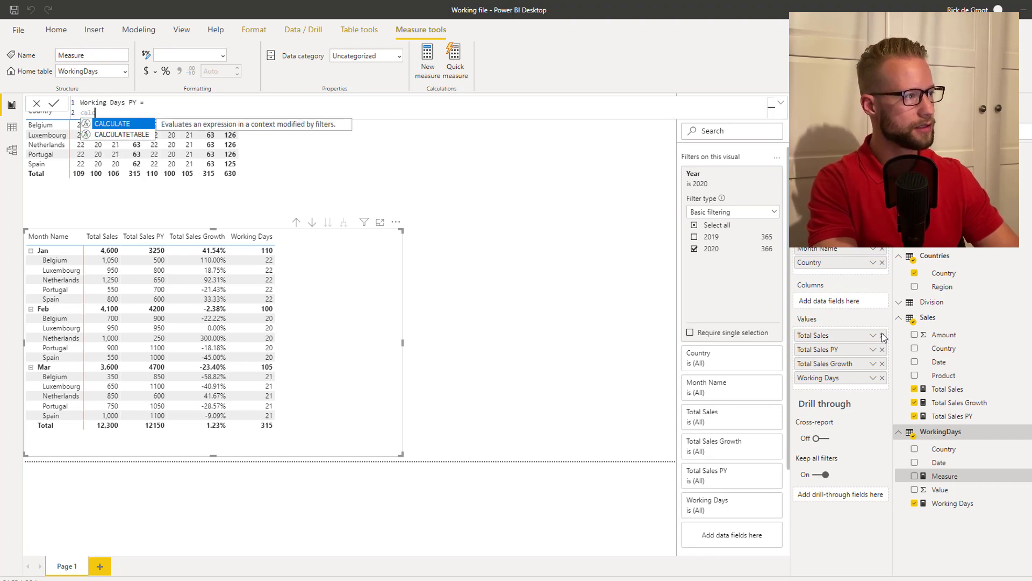
pyautogui.write('or')
pyautogui.press('Tab')
pyautogui.write(',')
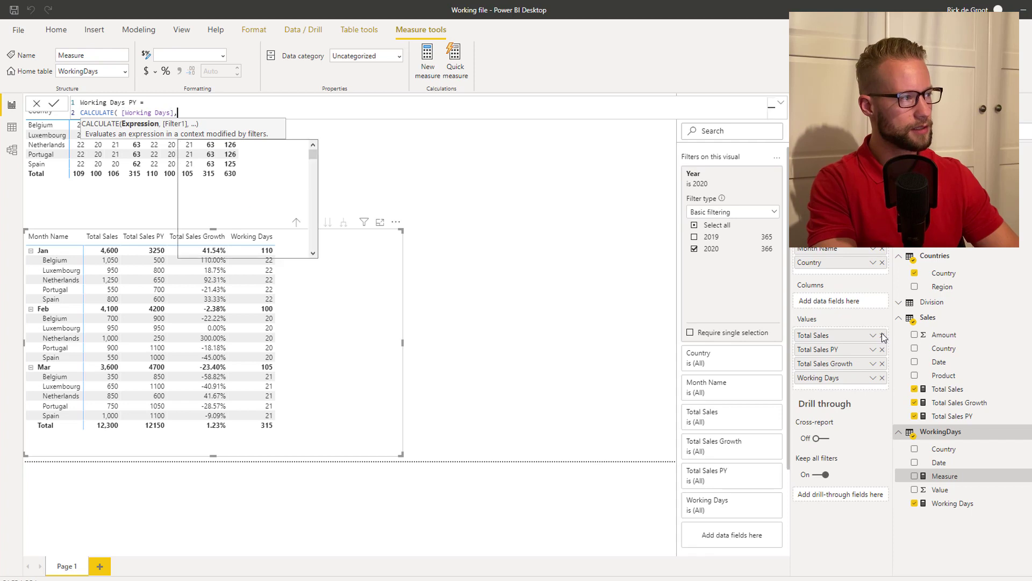
# Complete Working Days PY with the filter SAMEPERIODLASTYEAR( 'Calendar'[Date] ) and add the measure to the sales matrix values
pyautogui.hotkey('shift', 'Return')
pyautogui.press('Escape')
pyautogui.write('sameper')
pyautogui.press('Tab')
pyautogui.write('d')
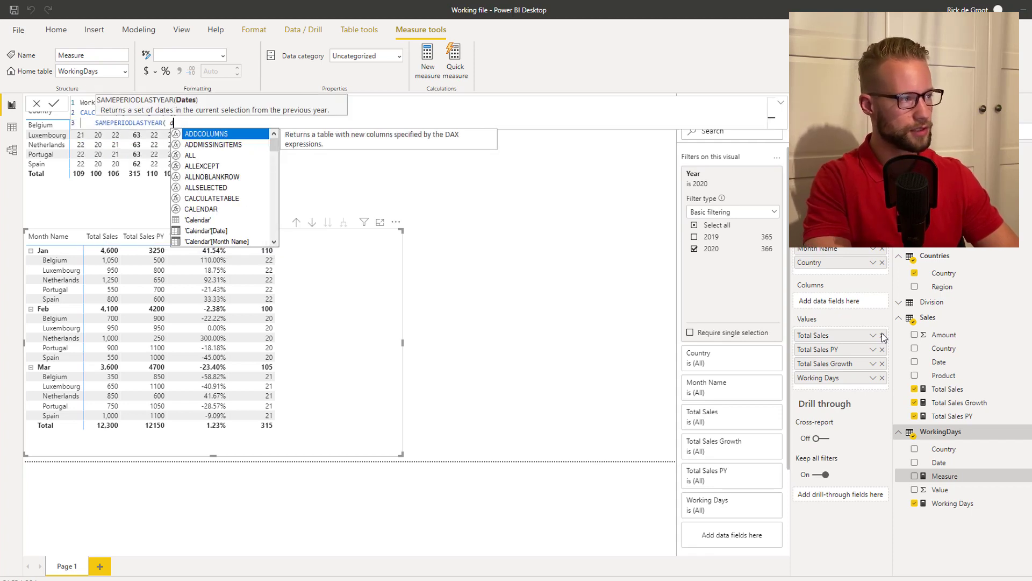
pyautogui.write('ate')
pyautogui.press('Up')
pyautogui.press('Tab')
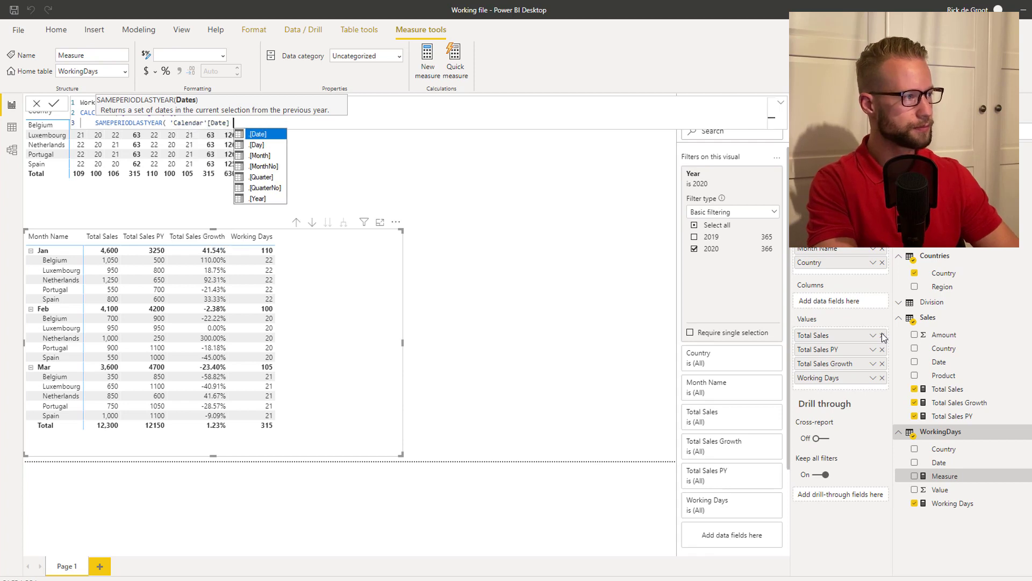
pyautogui.write(')')
pyautogui.press('Return')
pyautogui.write(')')
pyautogui.press('Return')
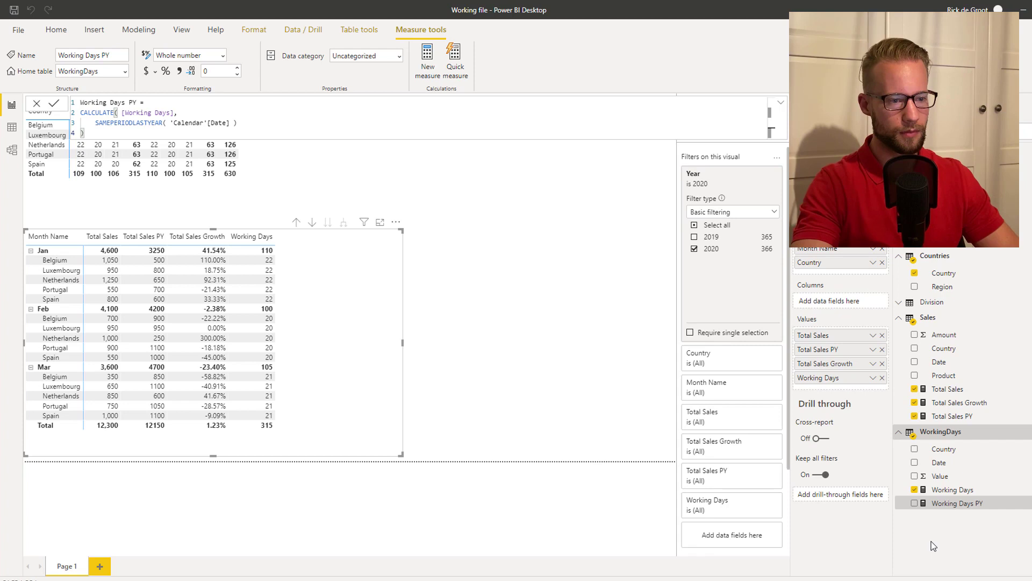
pyautogui.click(914, 504)
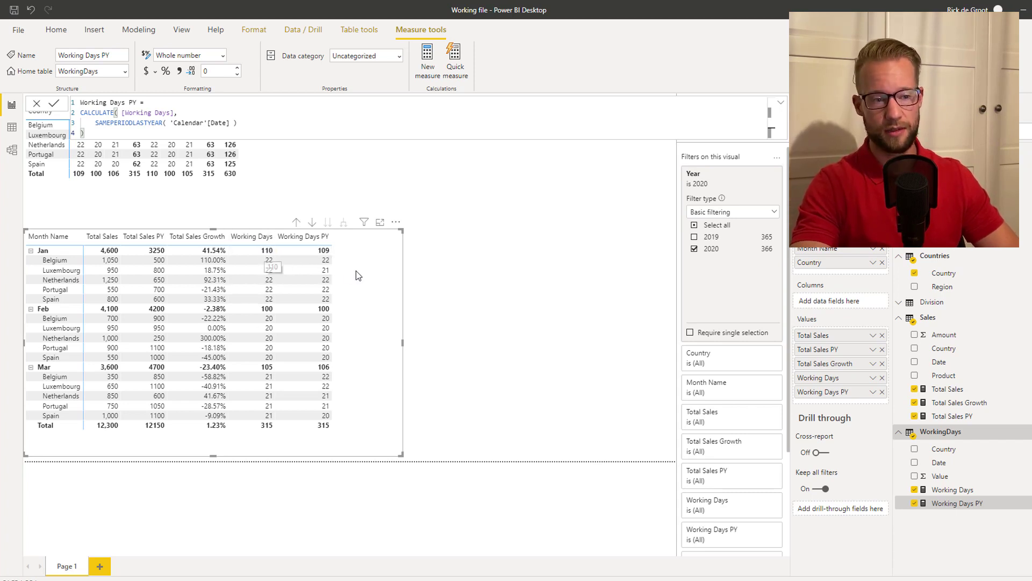
# Create a measure named WD Ratio in the WorkingDays table, starting its formula with DIVIDE and the numerator [Working Days]
pyautogui.rightClick(947, 503)
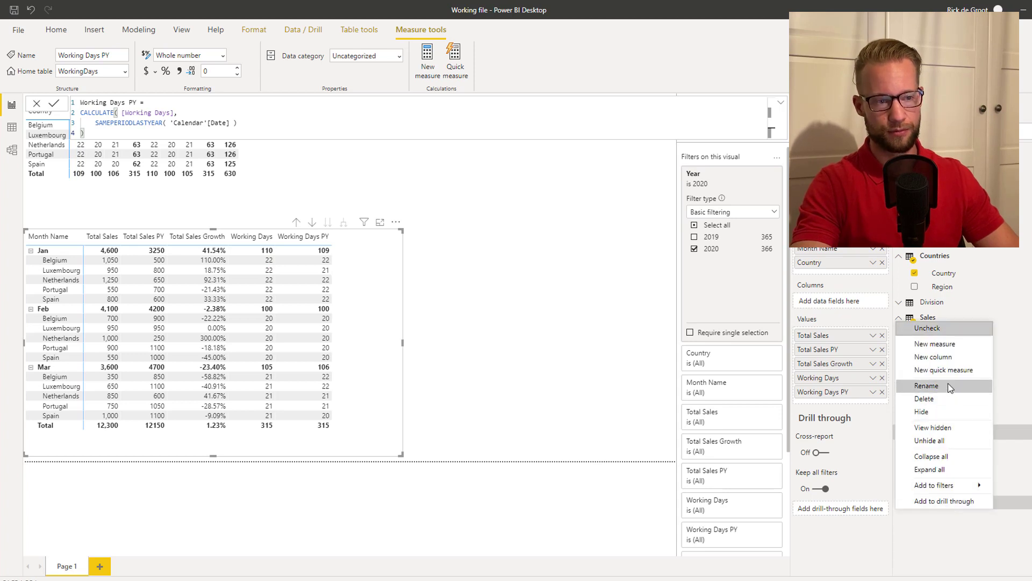
pyautogui.press('Escape')
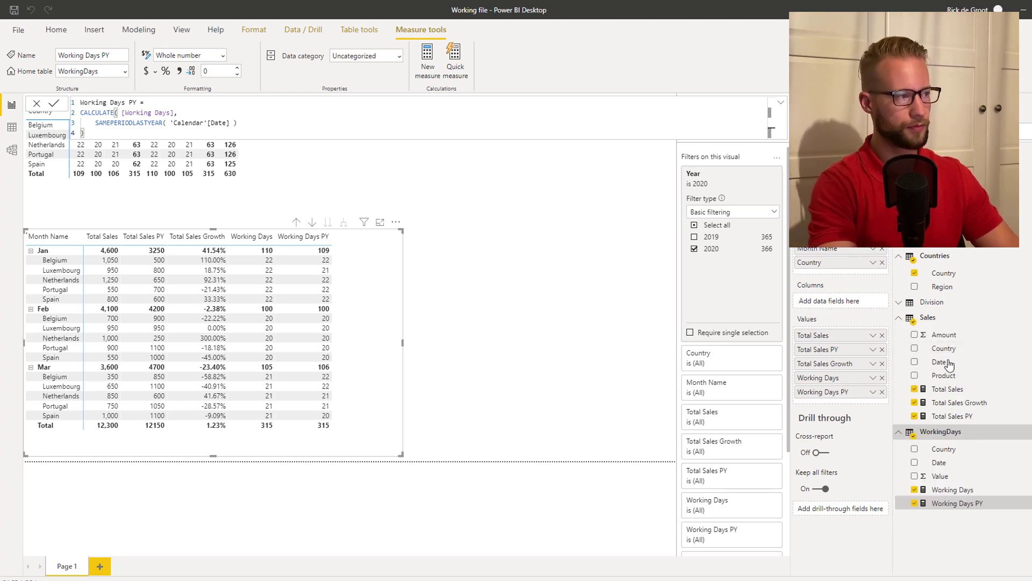
pyautogui.write('WD')
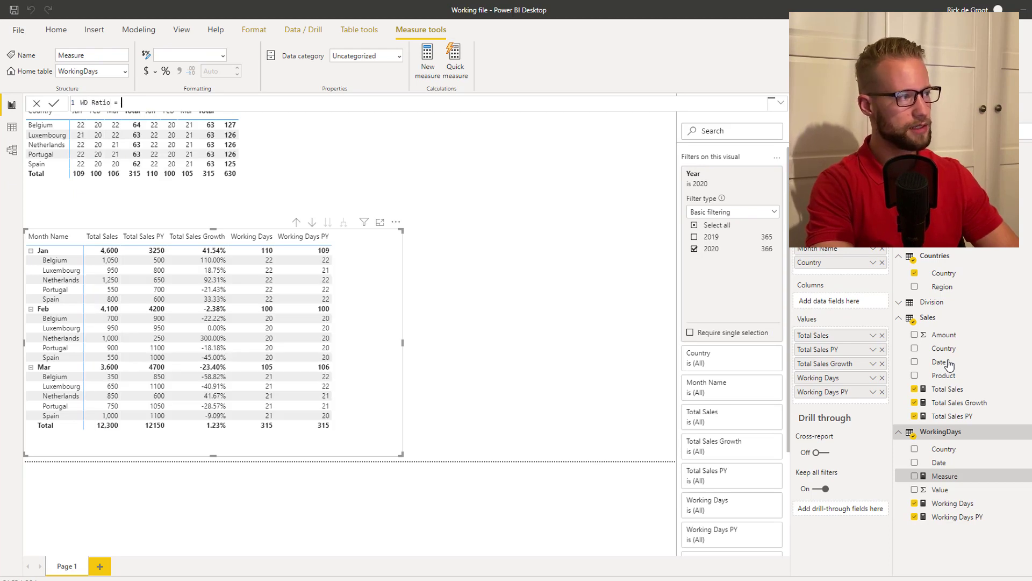
pyautogui.write(' Ratio =')
pyautogui.press('Return')
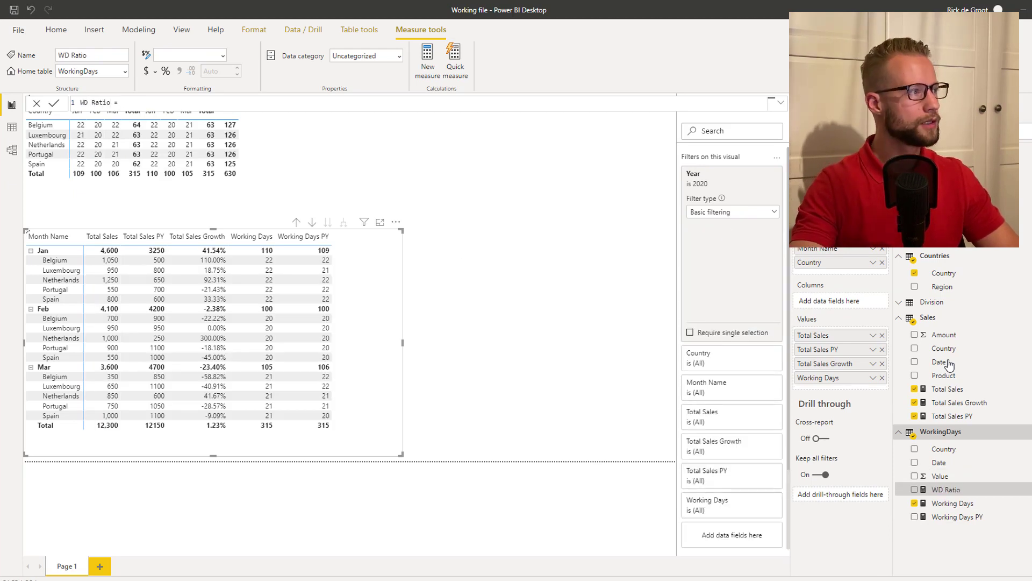
pyautogui.click(179, 104)
pyautogui.hotkey('shift', 'Return')
pyautogui.write('DIVIDE(  [Working Days], ')
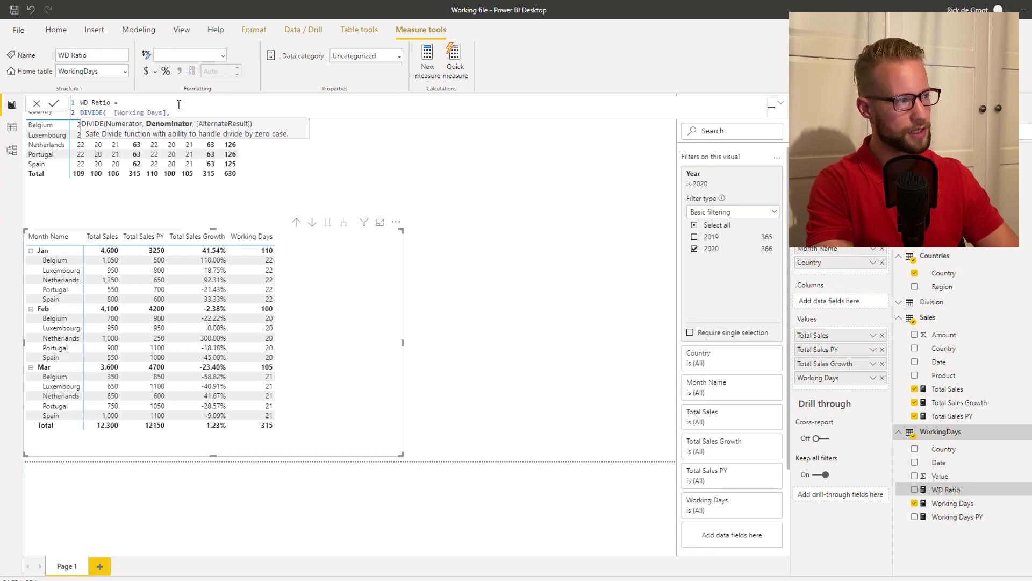
# Complete the WD Ratio formula with [Working Days PY] as the denominator and commit the measure
pyautogui.write('wor')
pyautogui.press('BackSpace')
pyautogui.press('BackSpace')
pyautogui.press('BackSpace')
pyautogui.press('BackSpace')
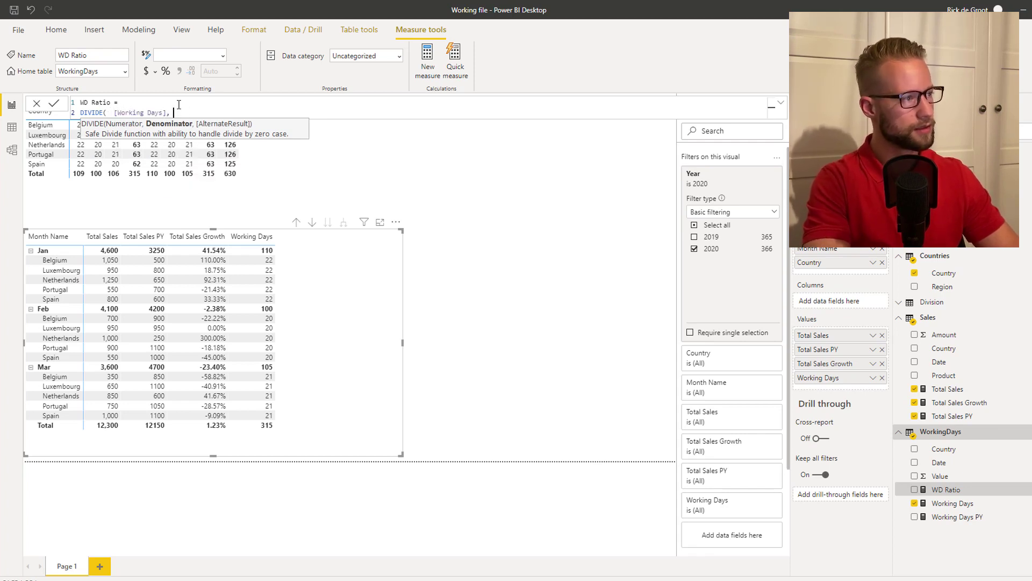
pyautogui.write('[wor')
pyautogui.press('Down')
pyautogui.press('Tab')
pyautogui.write(')')
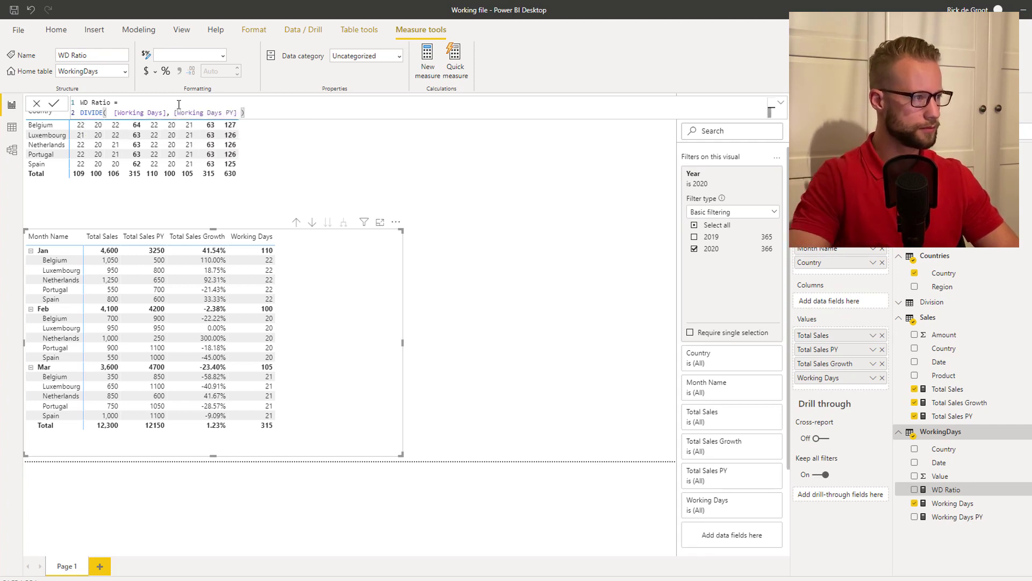
pyautogui.press('Return')
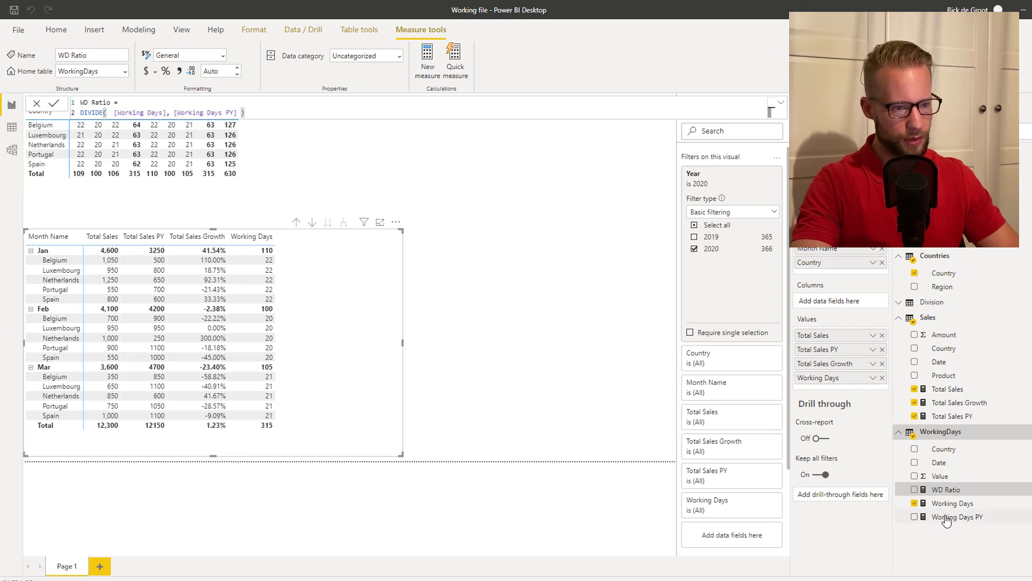
# Add Working Days PY and WD Ratio to the sales matrix values and widen the matrix
pyautogui.click(915, 516)
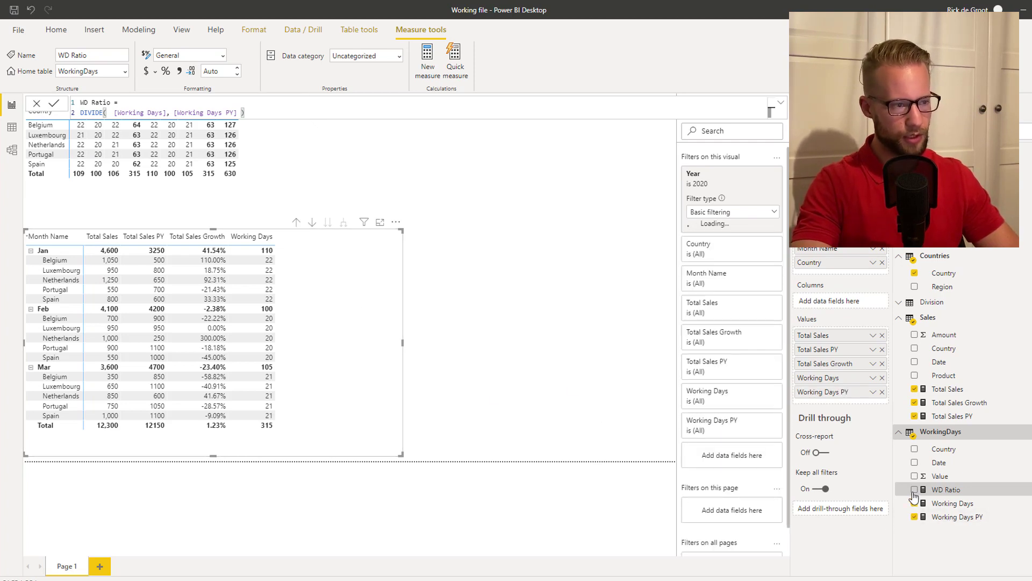
pyautogui.click(915, 490)
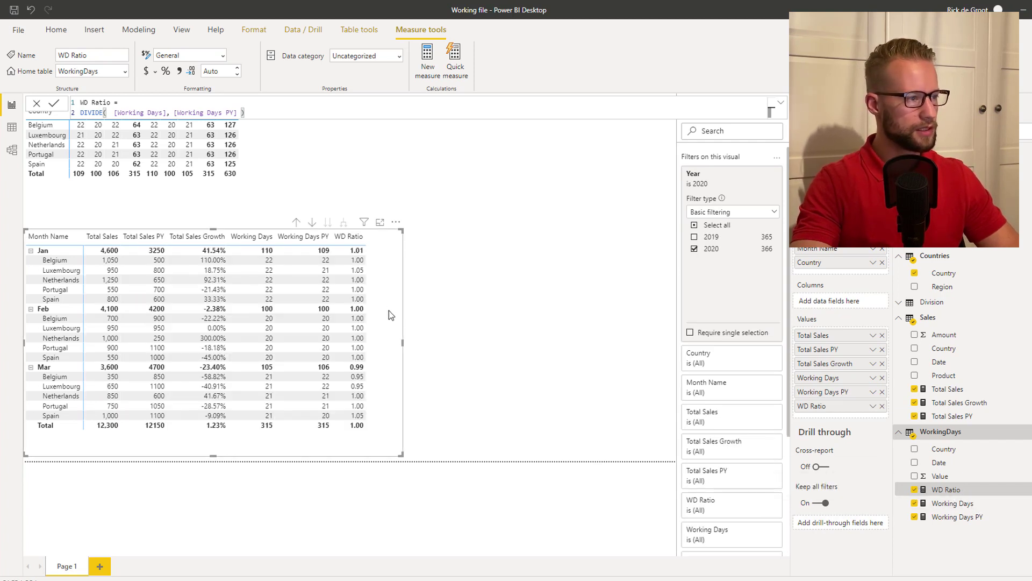
pyautogui.moveTo(402, 342); pyautogui.dragTo(508, 353)
pyautogui.click(541, 262)
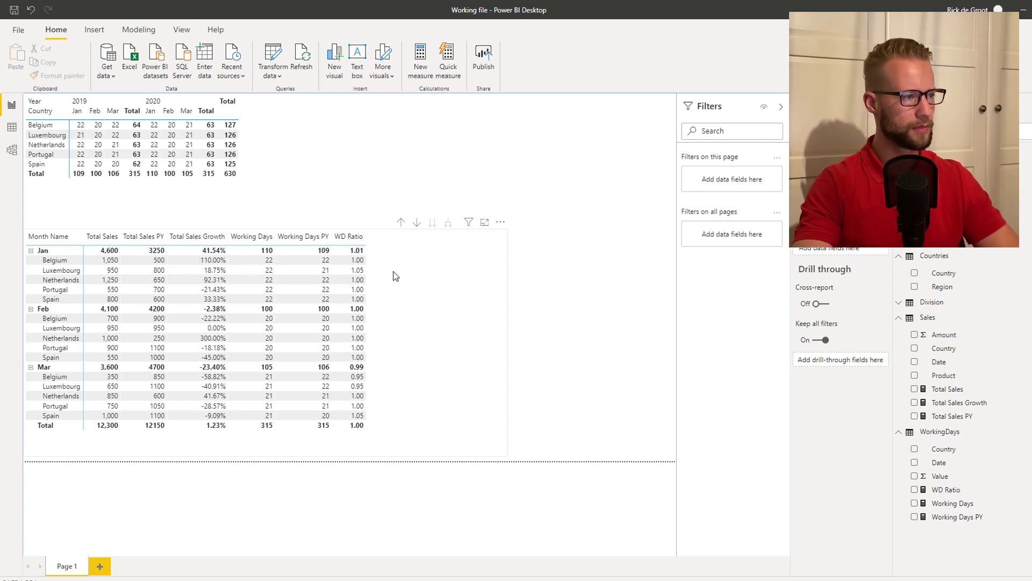
pyautogui.click(439, 297)
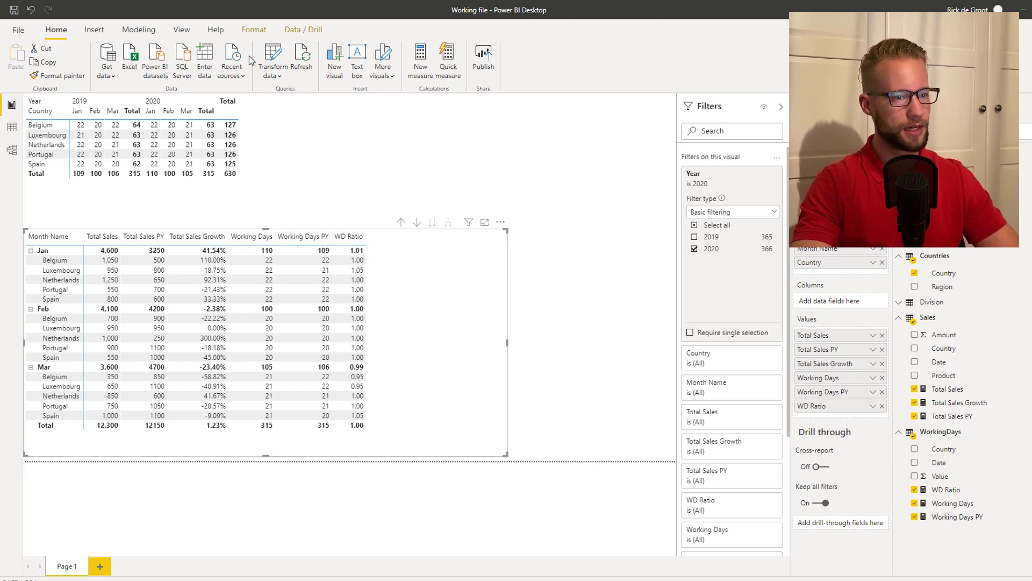
# Start a new measure named Total Sales PY Adj in the Sales table, with a second line for its formula
pyautogui.rightClick(963, 416)
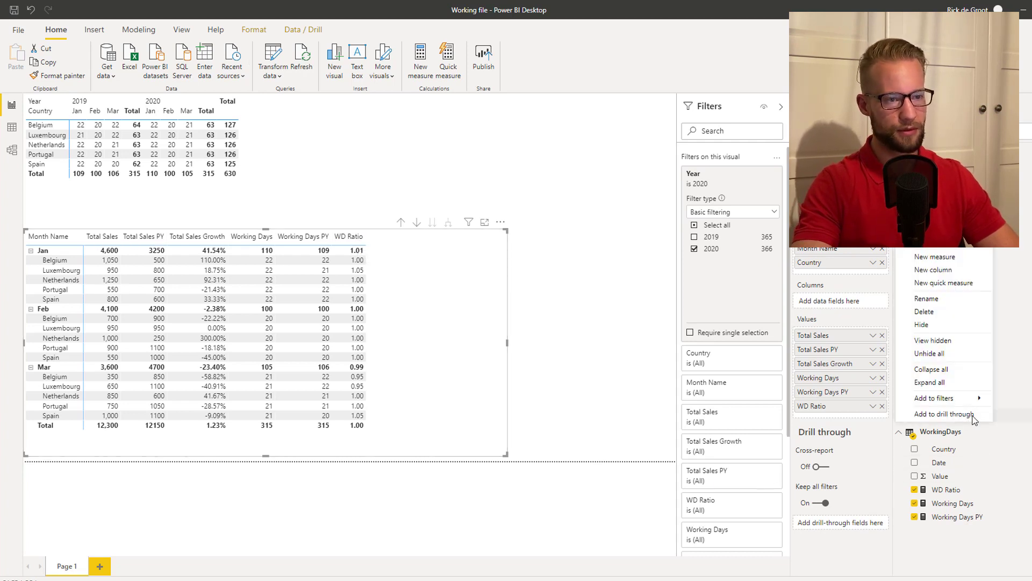
pyautogui.press('Escape')
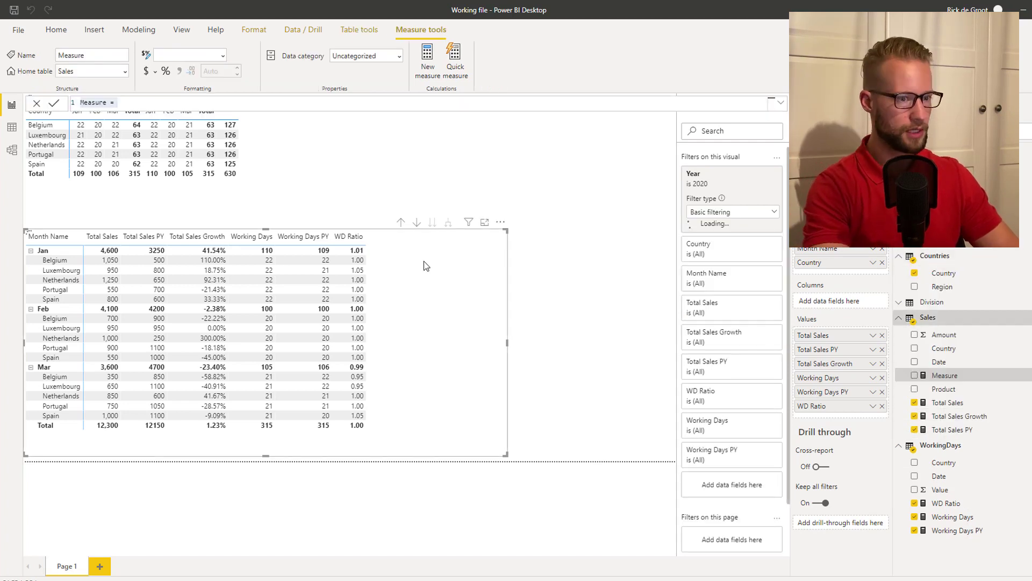
pyautogui.write('Total Sales PY A')
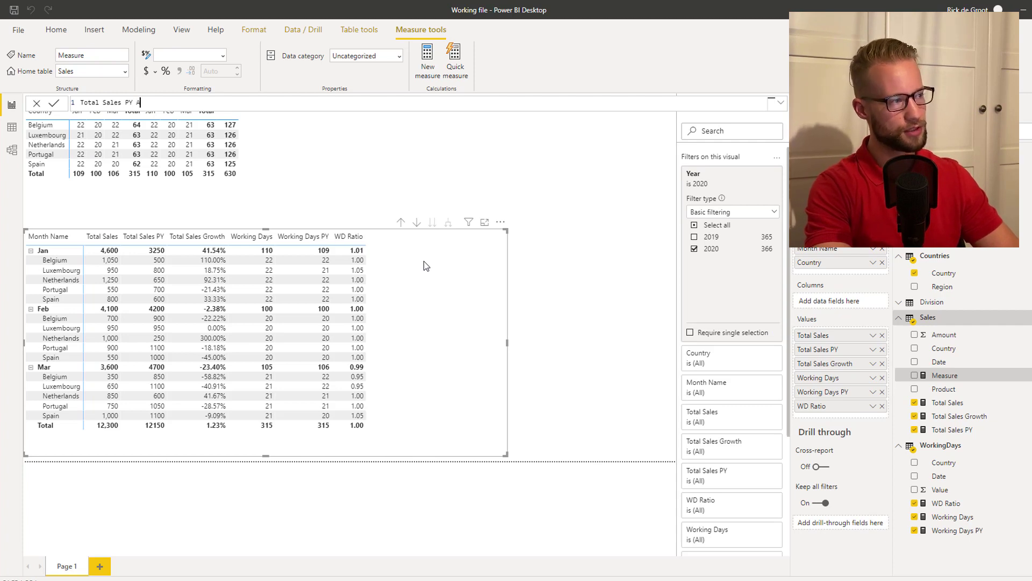
pyautogui.write('dj =')
pyautogui.hotkey('shift', 'Return')
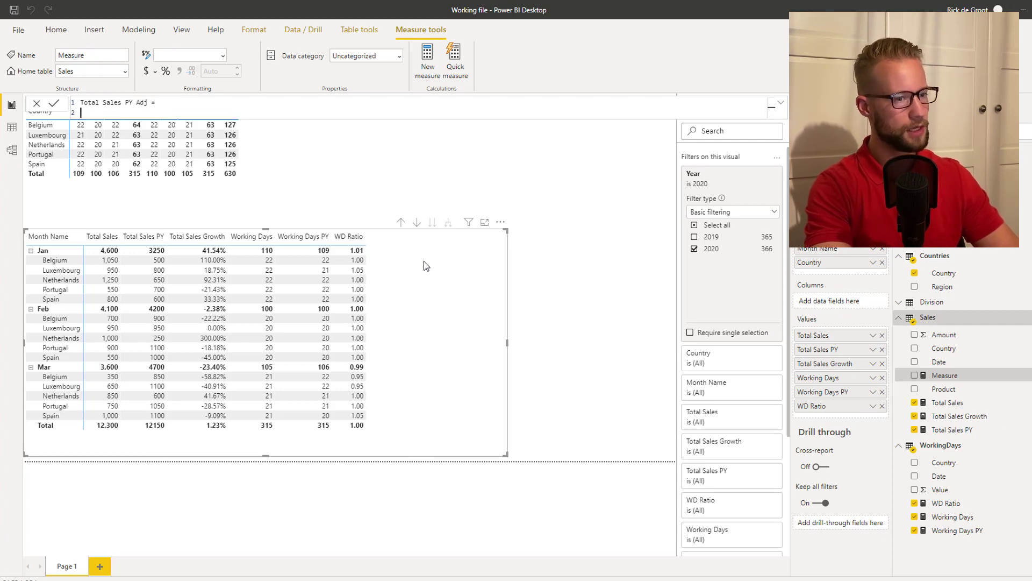
# Define Total Sales PY Adj as [Total Sales PY] * [WD Ratio] and commit the measure
pyautogui.write('[')
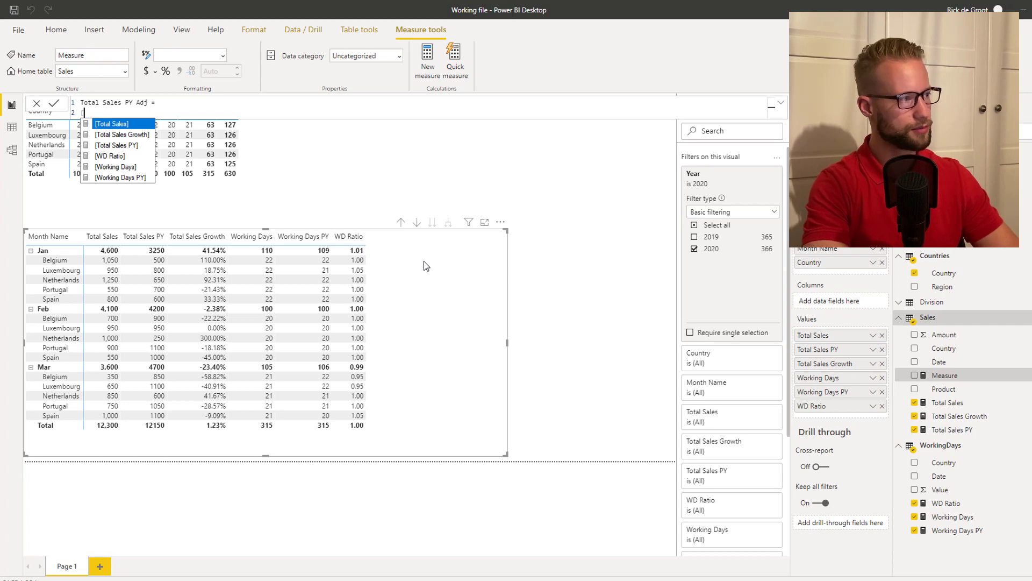
pyautogui.write('total')
pyautogui.press('Down')
pyautogui.press('Down')
pyautogui.press('Tab')
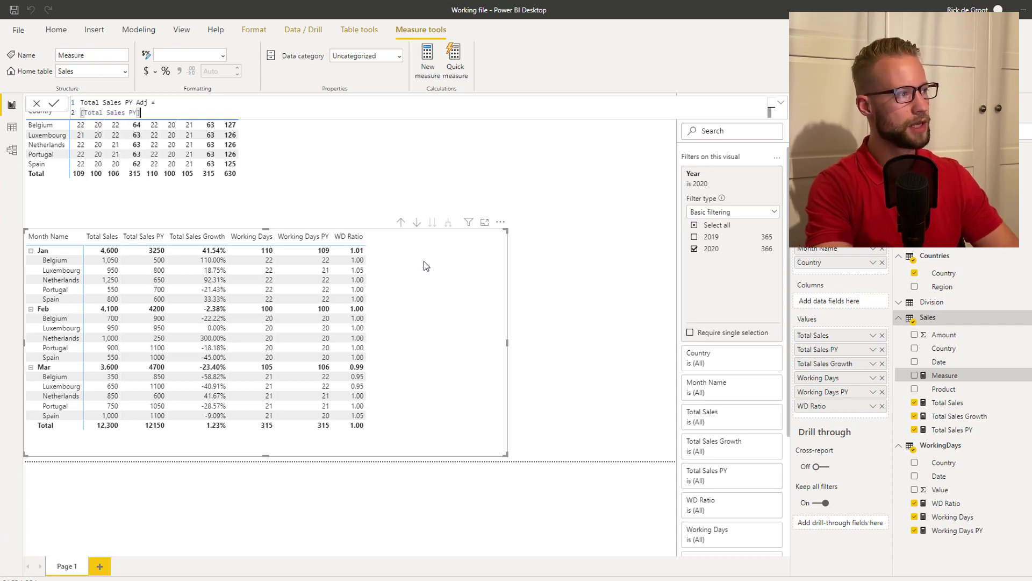
pyautogui.write('[WD')
pyautogui.press('Tab')
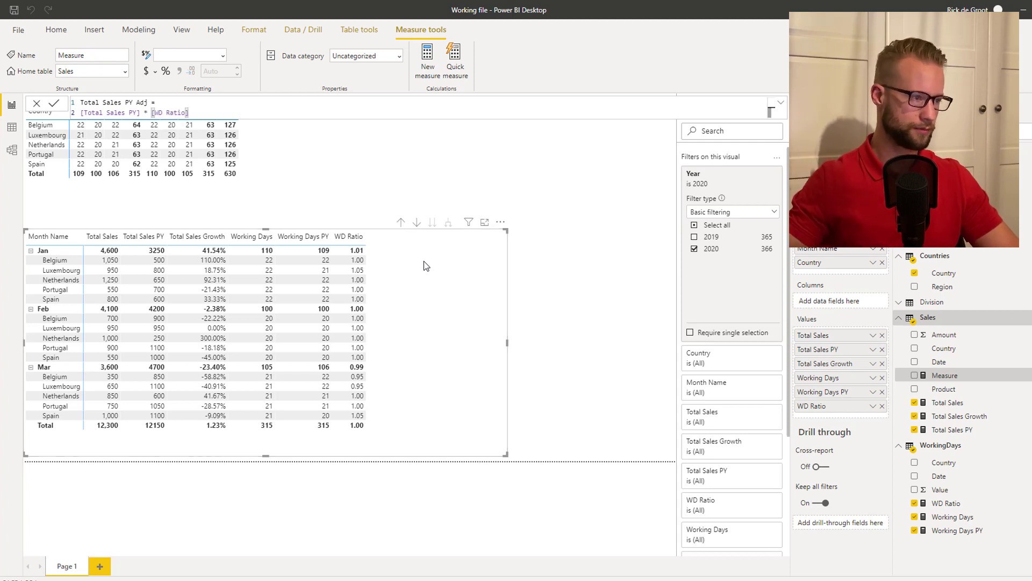
pyautogui.press('Return')
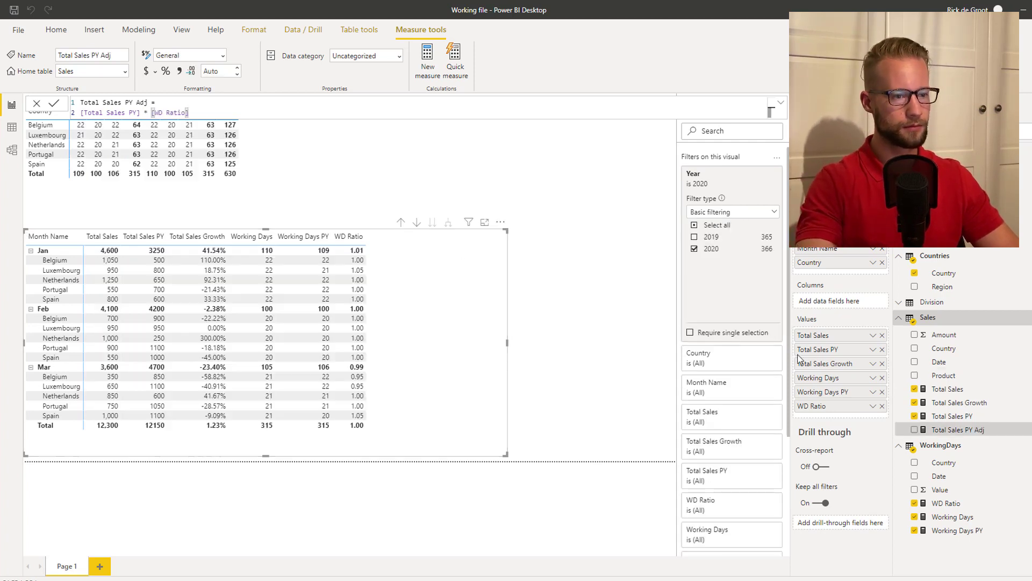
# Add Total Sales PY Adj to the sales matrix values and widen the matrix further
pyautogui.click(915, 430)
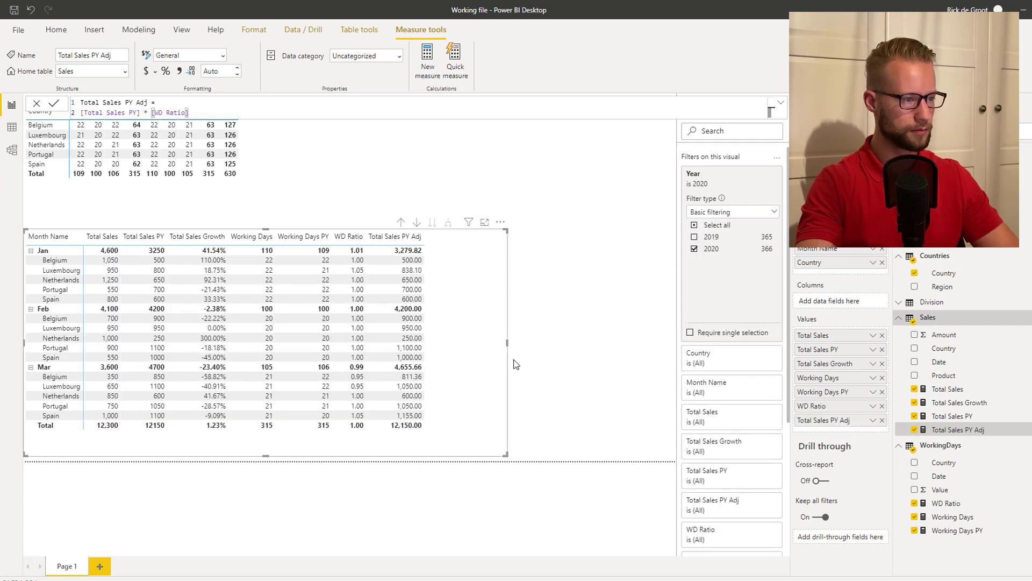
pyautogui.click(511, 342)
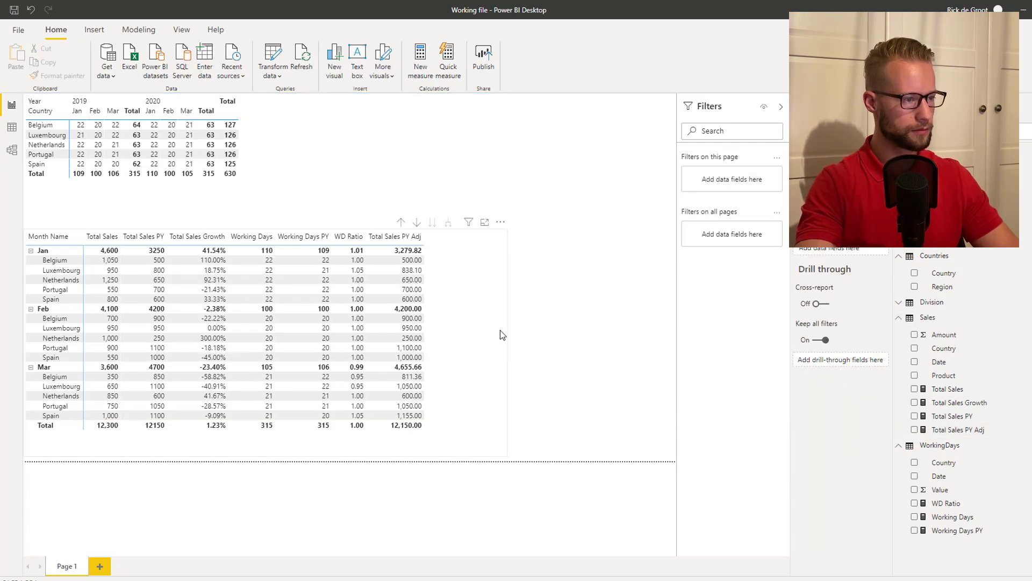
pyautogui.click(507, 347)
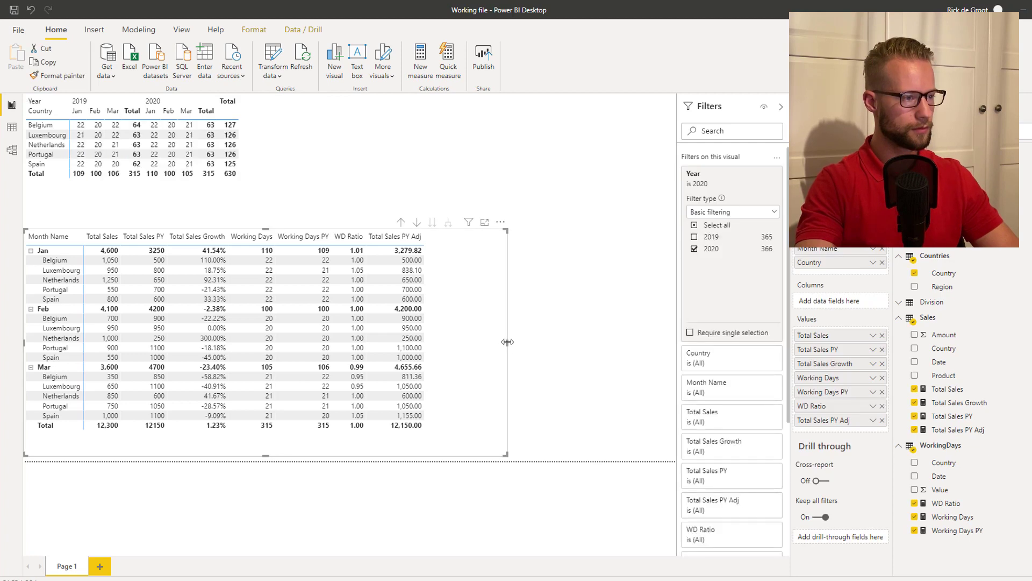
pyautogui.moveTo(507, 344); pyautogui.dragTo(601, 344)
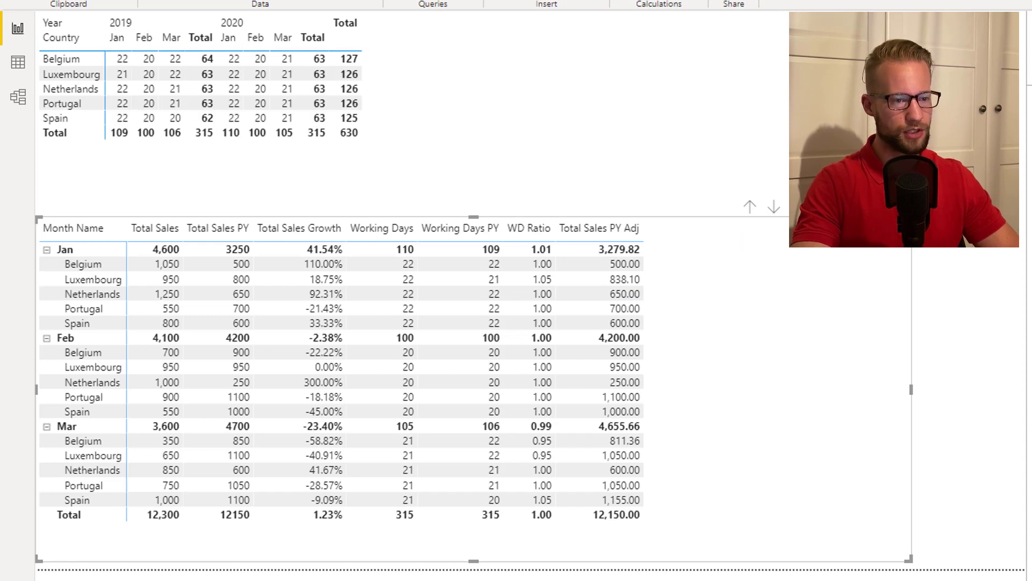
# Create a measure named Total Sales Growth SD, starting its formula with DIVIDE and the numerator [Total Sales]
pyautogui.click(968, 162)
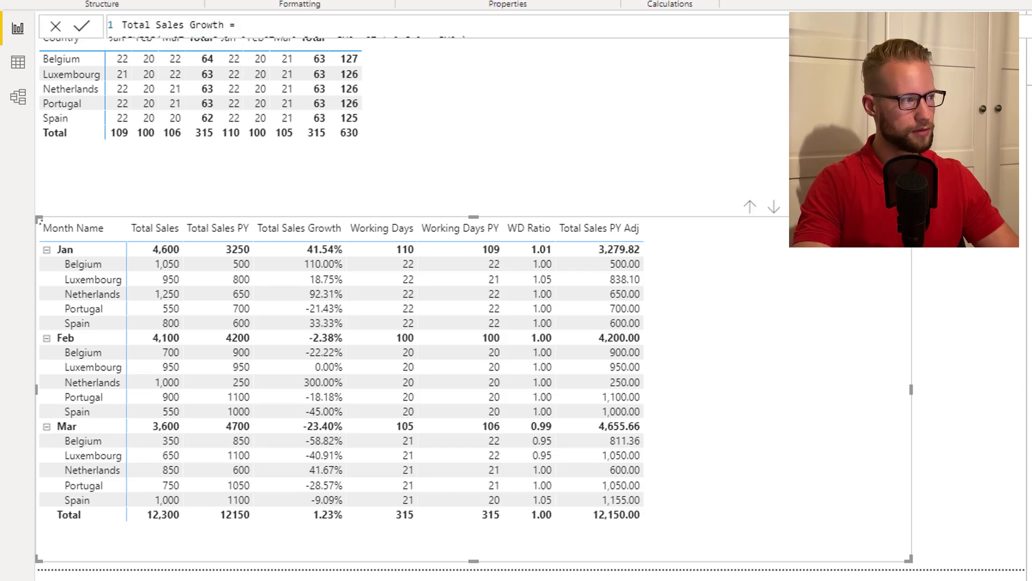
pyautogui.write('T')
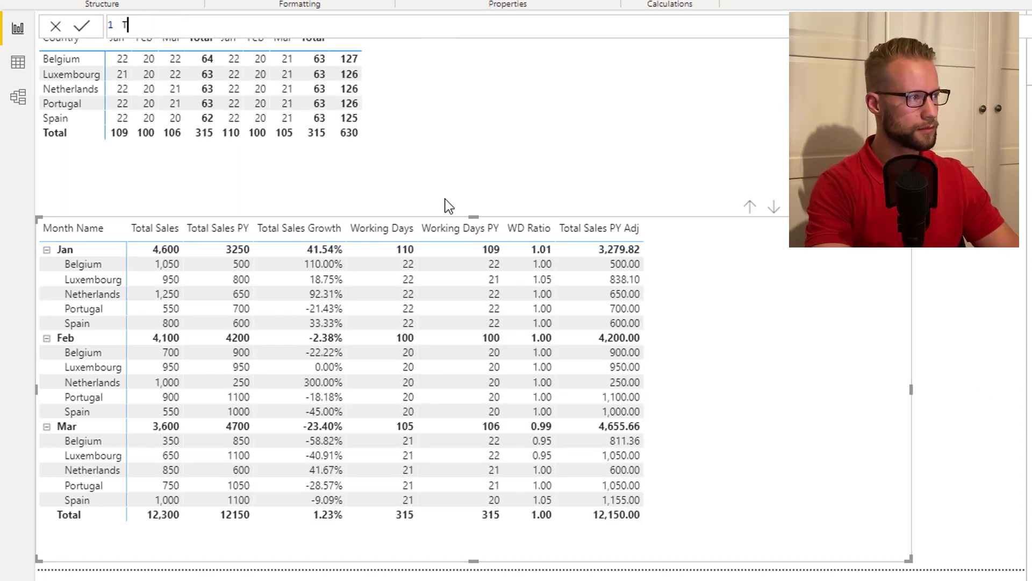
pyautogui.write('otal Sales Growth SD')
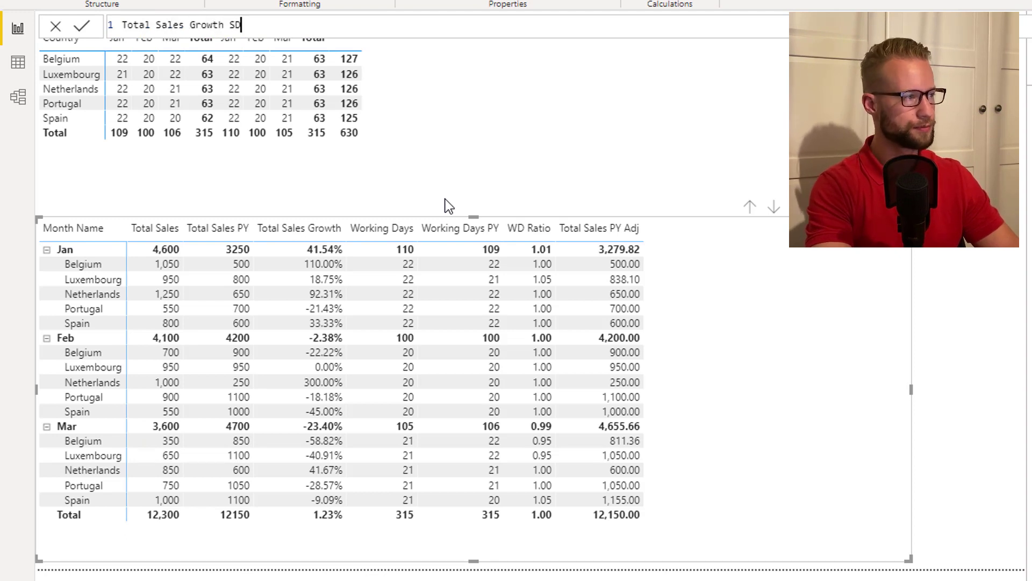
pyautogui.write(' =')
pyautogui.press('Return')
pyautogui.write('DIVIDE( ')
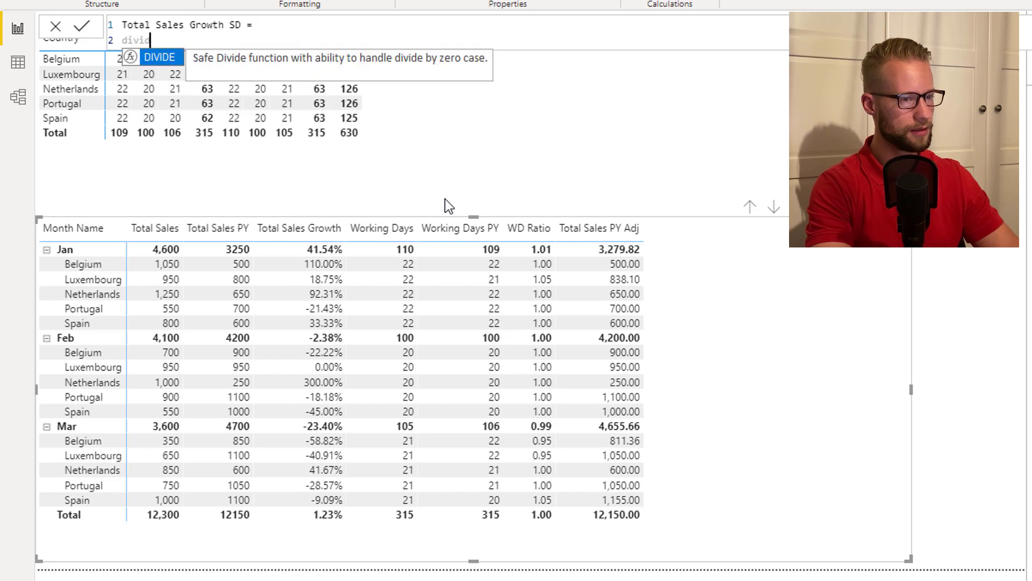
pyautogui.write('[Total Sales]')
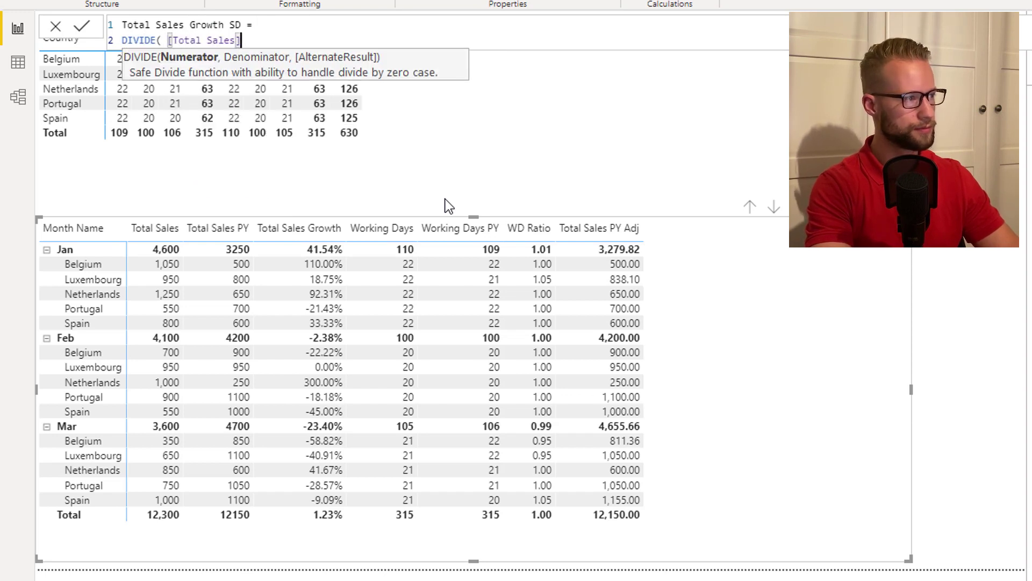
# Complete Total Sales Growth SD with [Total Sales PY Adj] as the denominator and add the measure to the sales matrix
pyautogui.write(', [total')
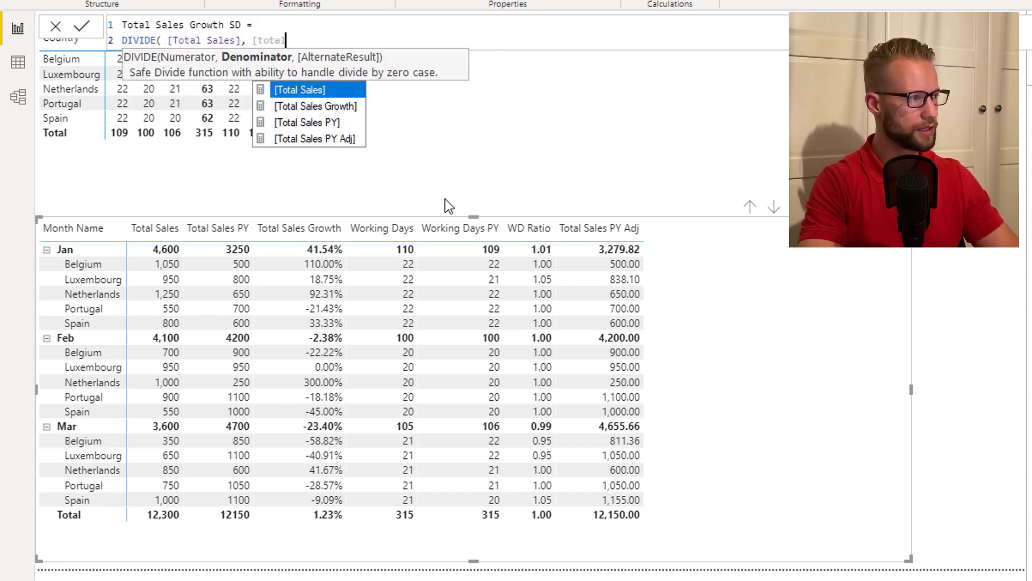
pyautogui.press('Down')
pyautogui.press('Down')
pyautogui.press('Down')
pyautogui.press('Tab')
pyautogui.write(')')
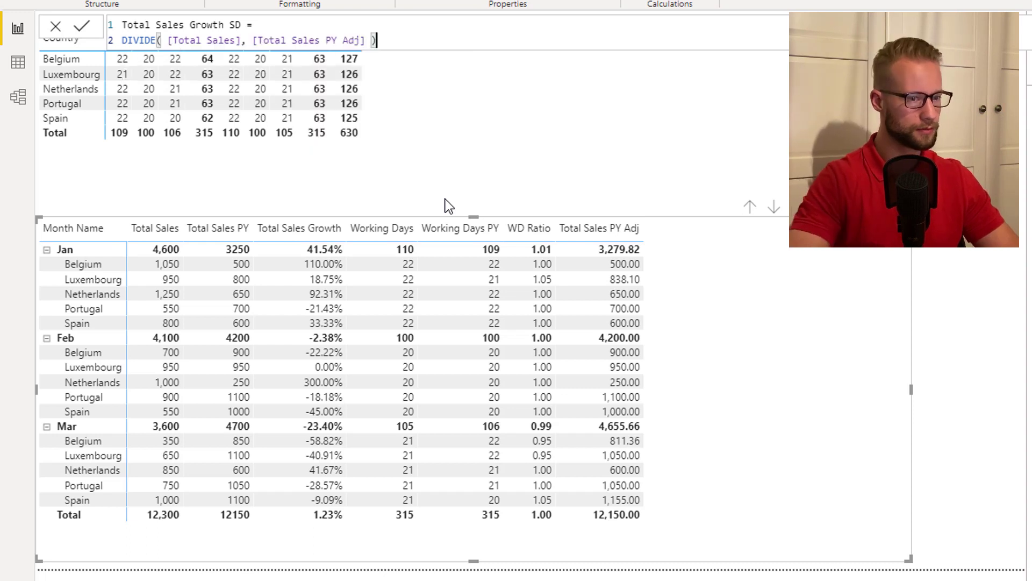
pyautogui.press('Return')
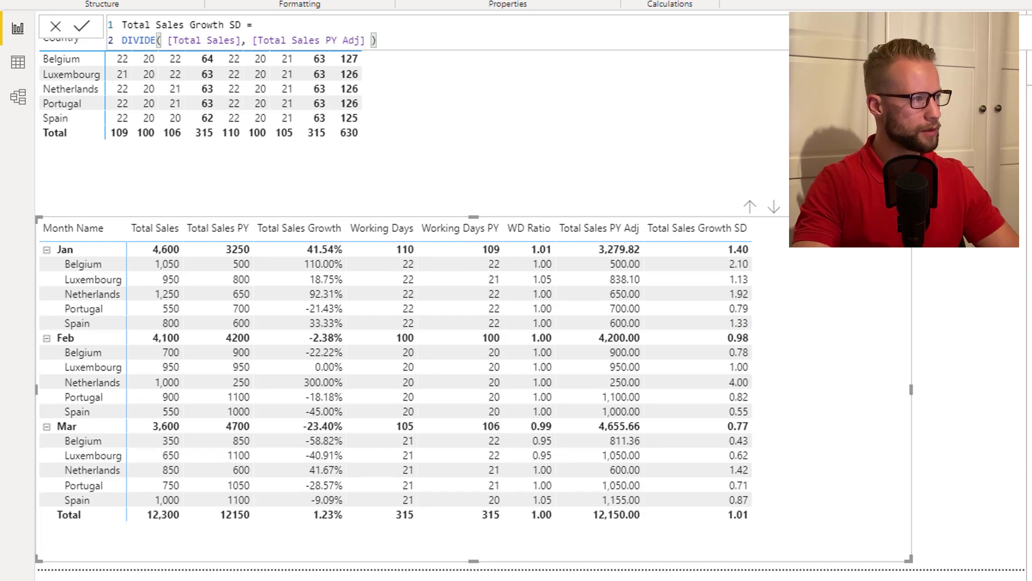
# Change the numerator of Total Sales Growth SD to [Total Sales] - [Total Sales PY Adj] and format the measure as a percentage
pyautogui.click(241, 40)
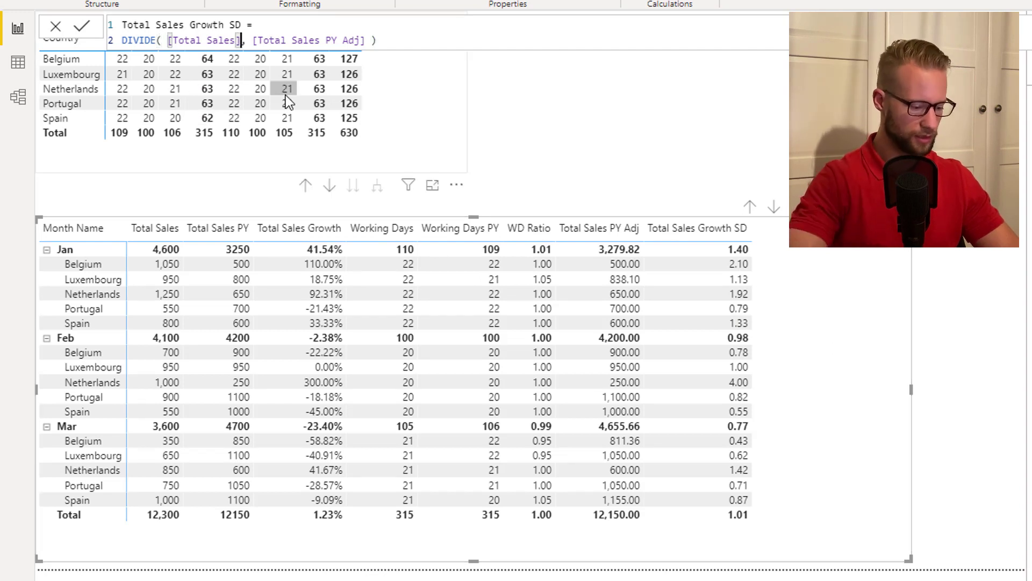
pyautogui.write('- ')
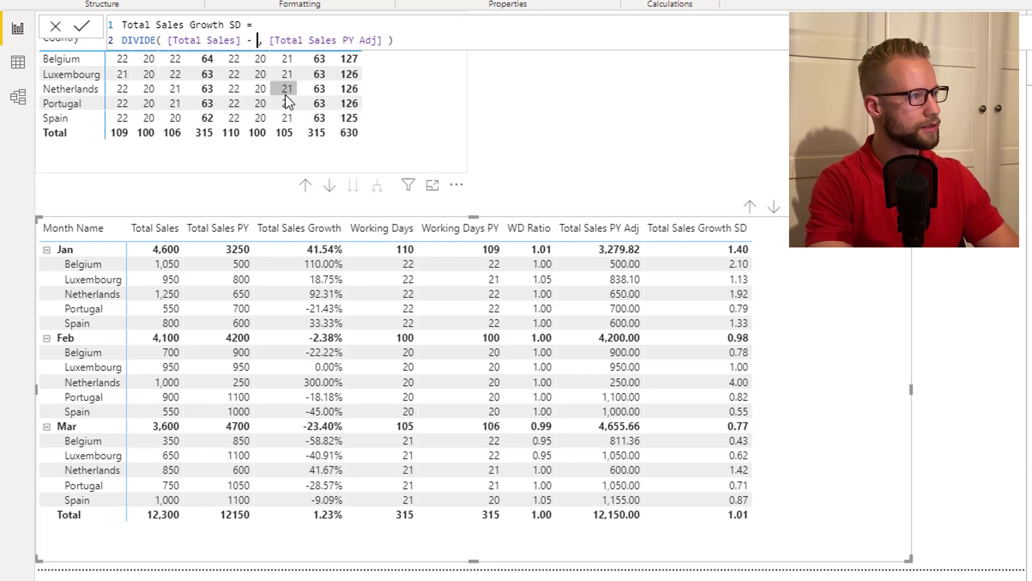
pyautogui.write('[tot')
pyautogui.press('Down')
pyautogui.press('Down')
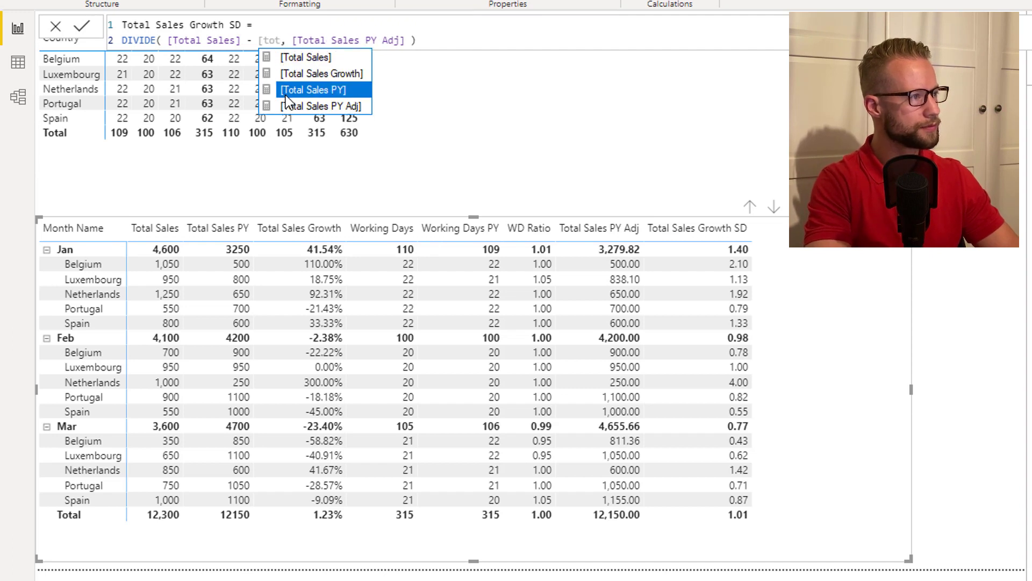
pyautogui.press('Down')
pyautogui.press('Tab')
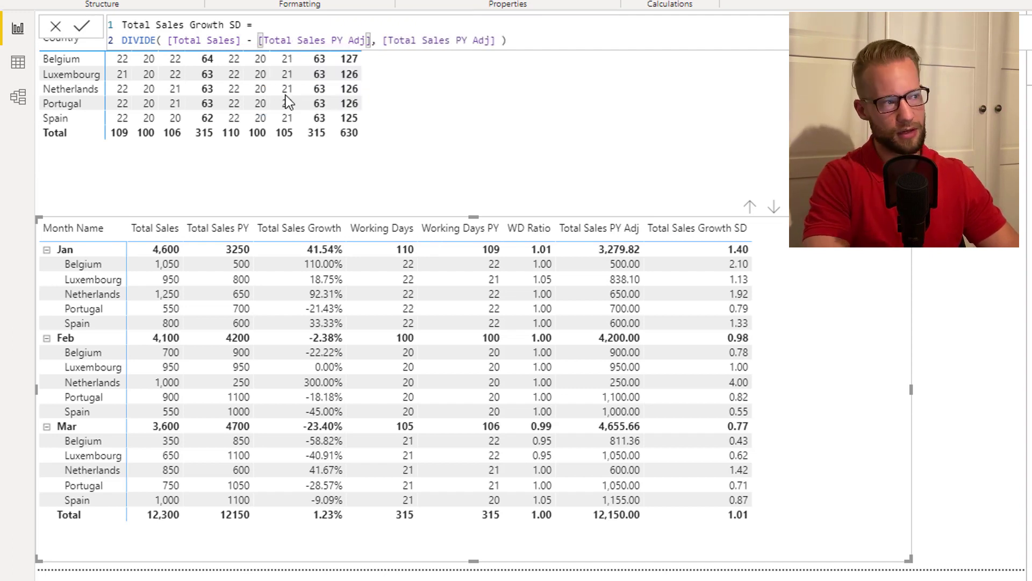
pyautogui.press('Return')
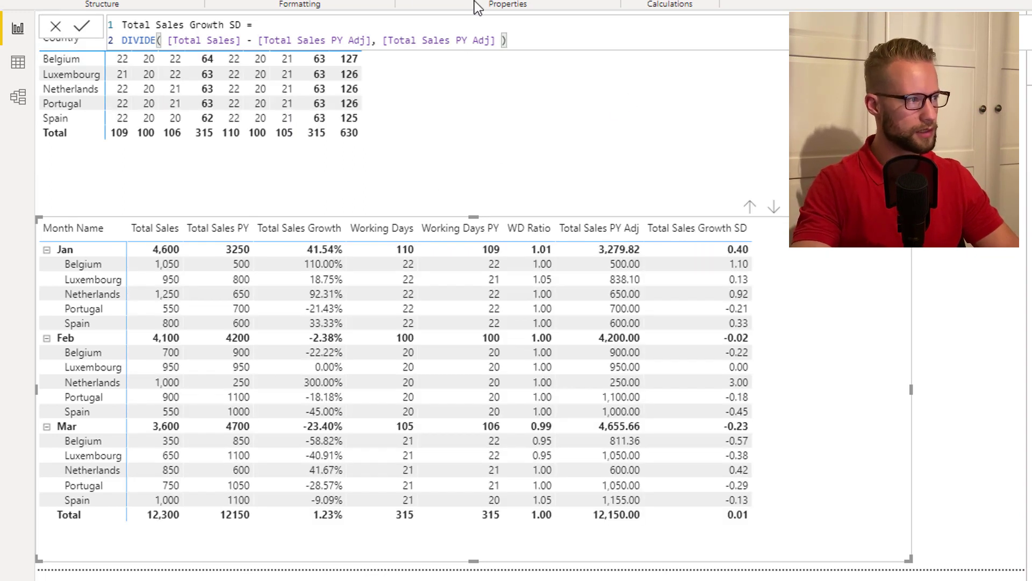
pyautogui.click(258, 4)
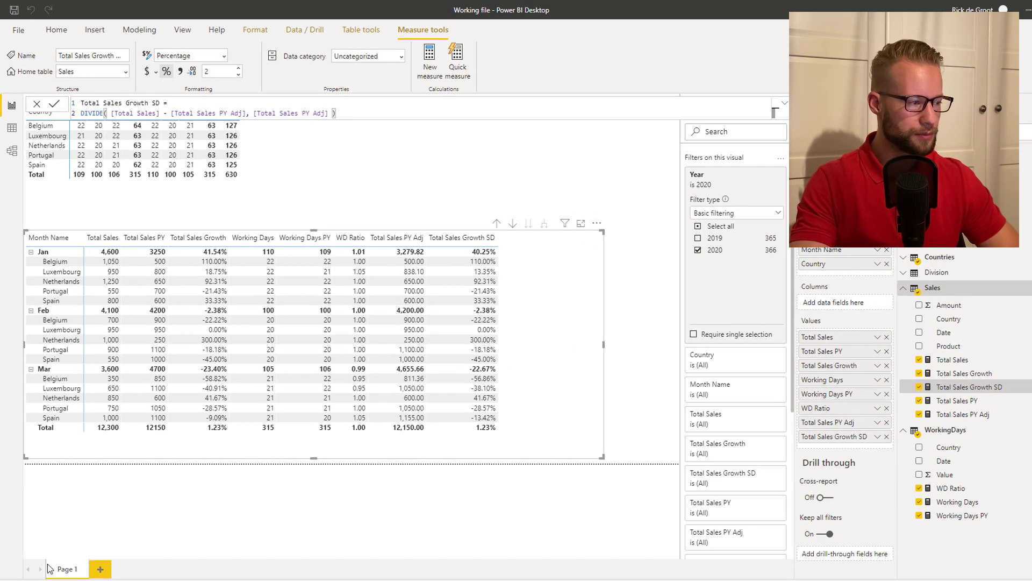
# Duplicate Page 1 and, in the copy's sales matrix, place Country above Month Name in the row hierarchy
pyautogui.rightClick(65, 570)
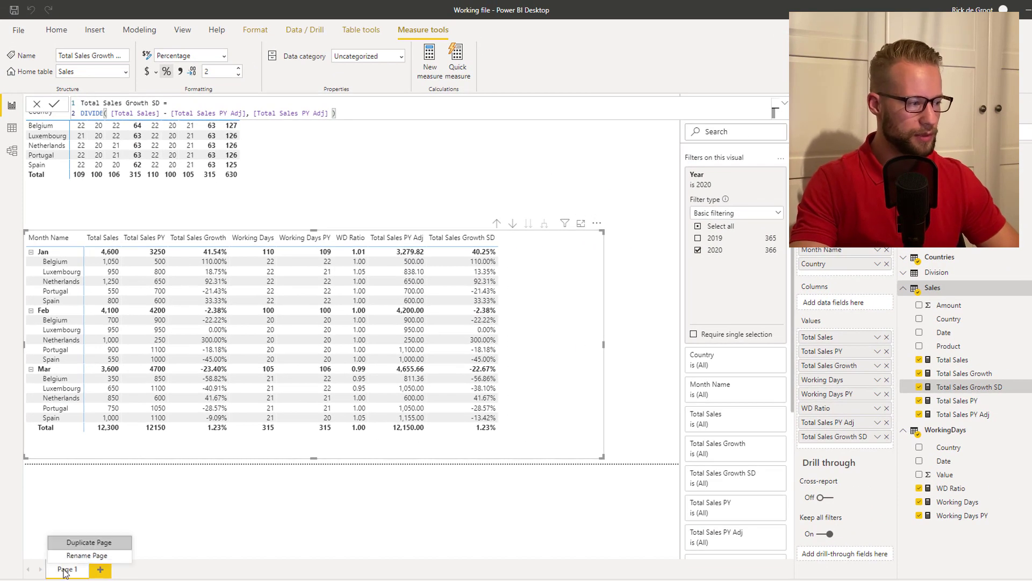
pyautogui.click(91, 558)
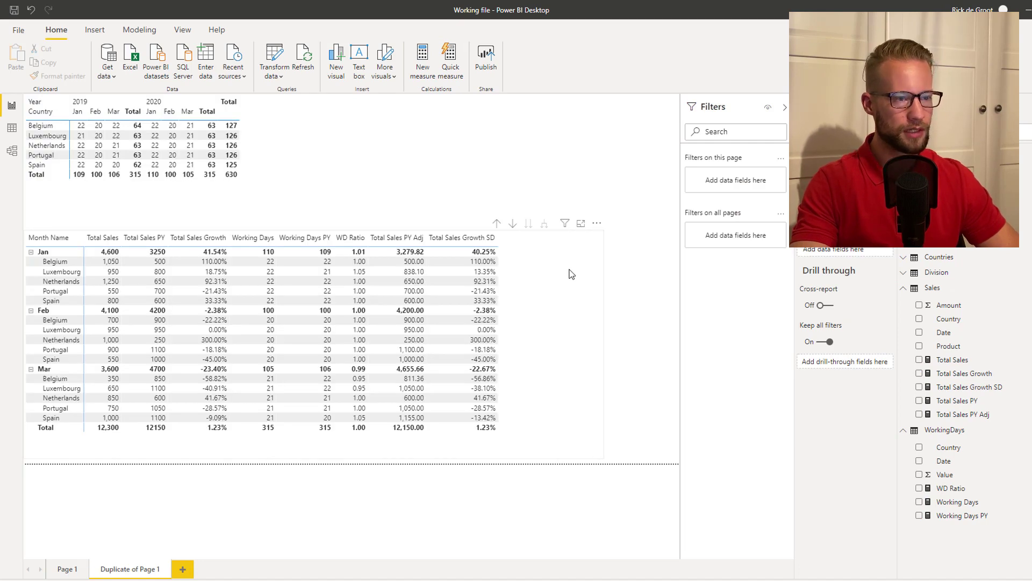
pyautogui.click(571, 273)
pyautogui.moveTo(825, 264); pyautogui.dragTo(840, 252)
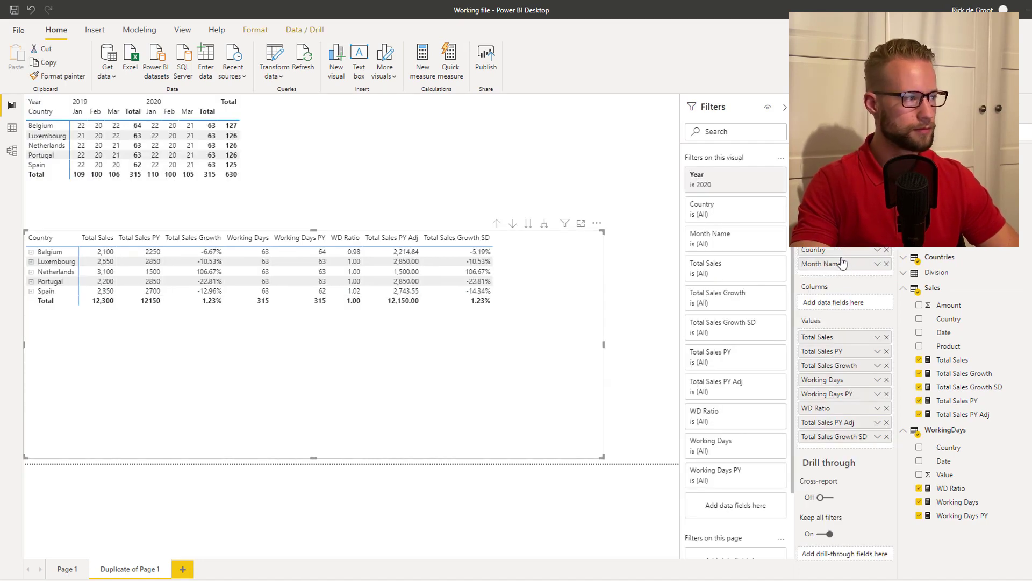
# Expand the entire Country level of the duplicated page's sales matrix to list the months under each country
pyautogui.rightClick(51, 275)
pyautogui.moveTo(104, 285)
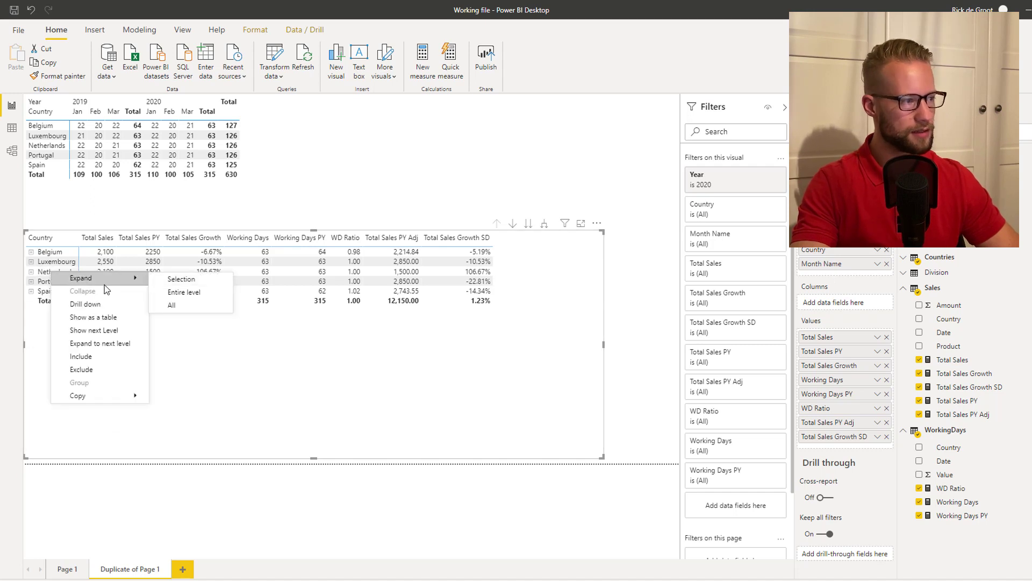
pyautogui.click(195, 288)
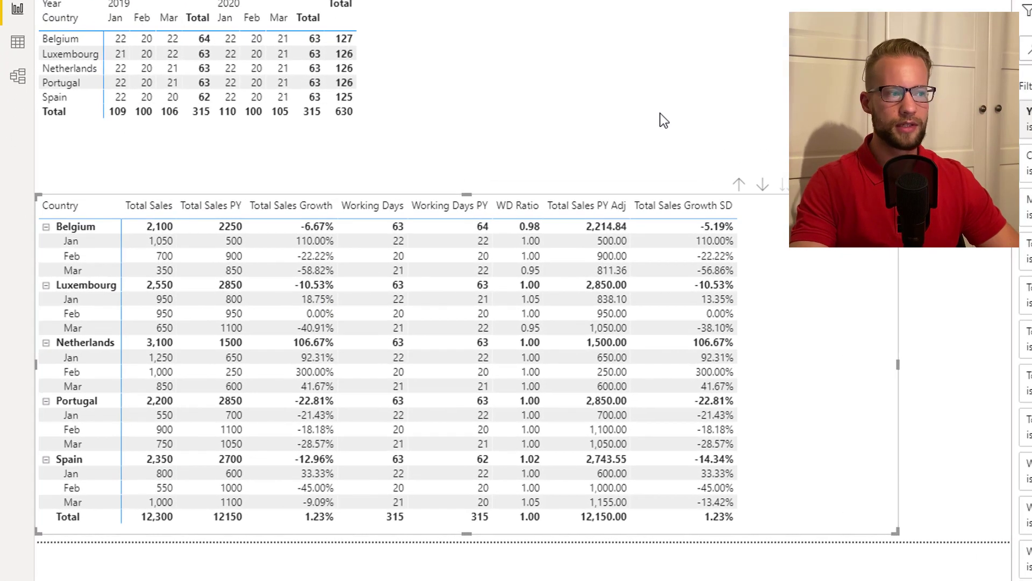